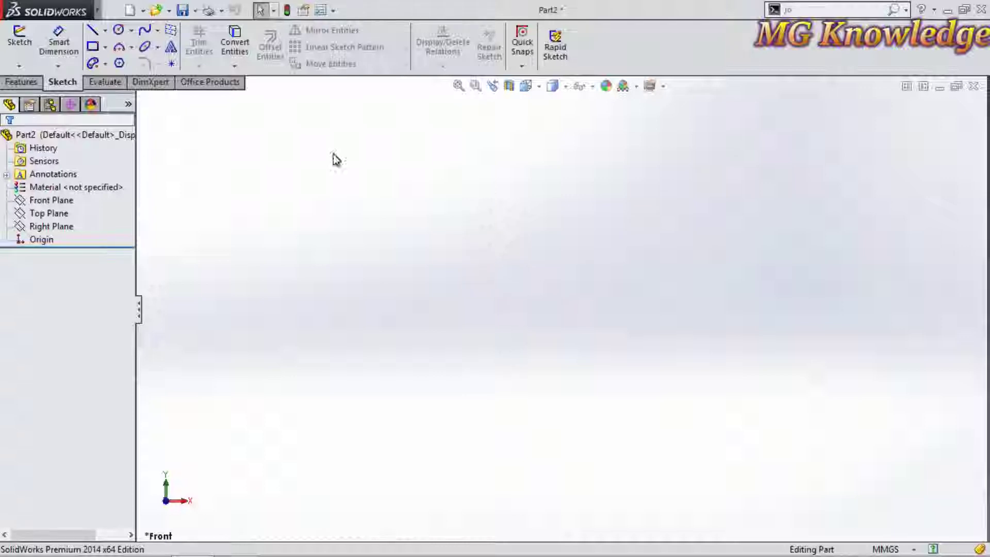
Step: Start a new sketch on the Front Plane and choose the ordinary Spline tool
left_click(48, 200)
left_click(44, 177)
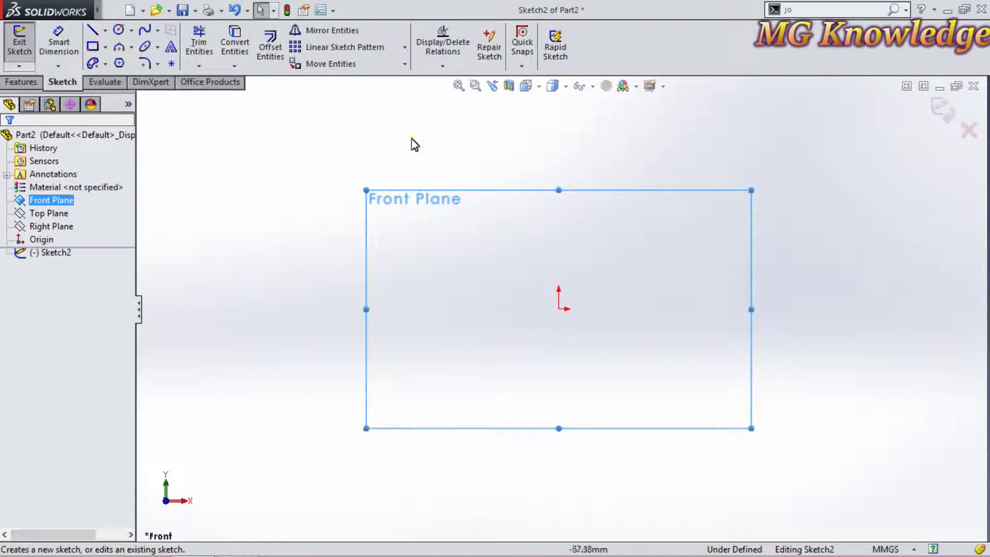
left_click(406, 151)
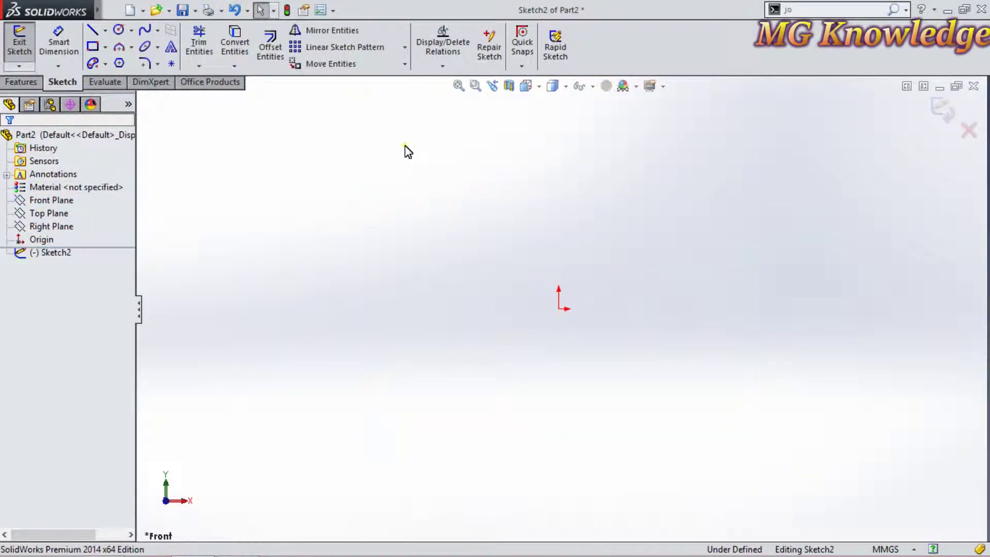
left_click(157, 32)
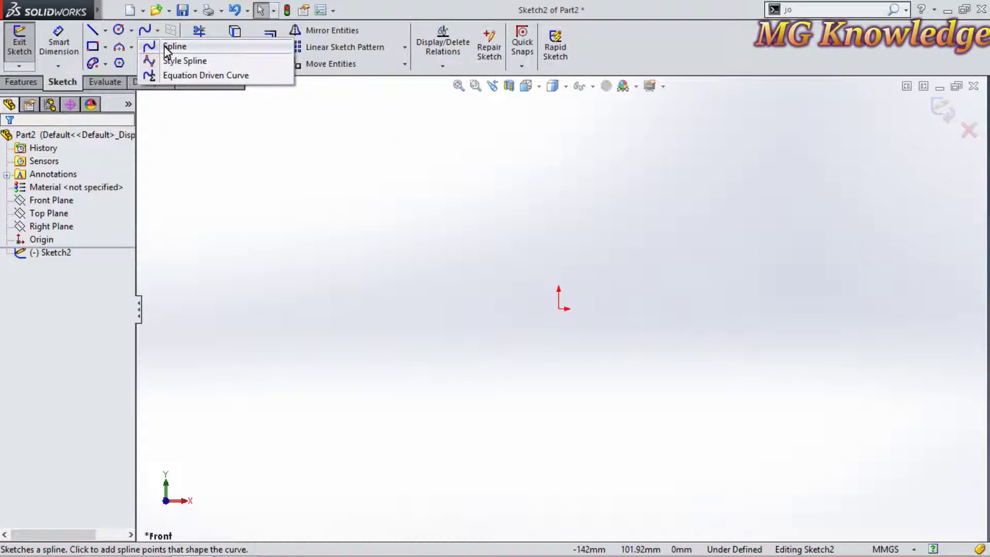
left_click(165, 47)
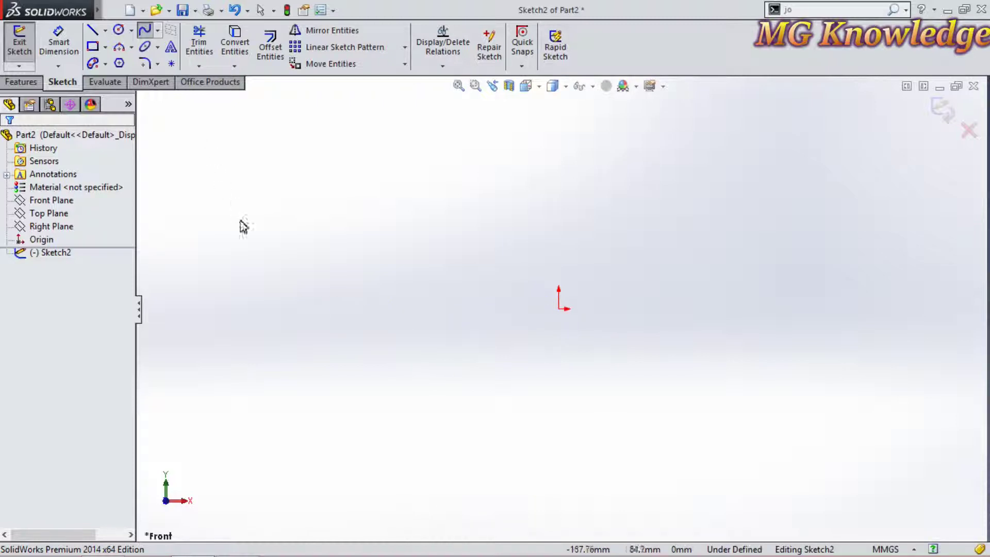
Step: Draw a wavy spline through six points running left to right, ending at the right peak
left_click(329, 283)
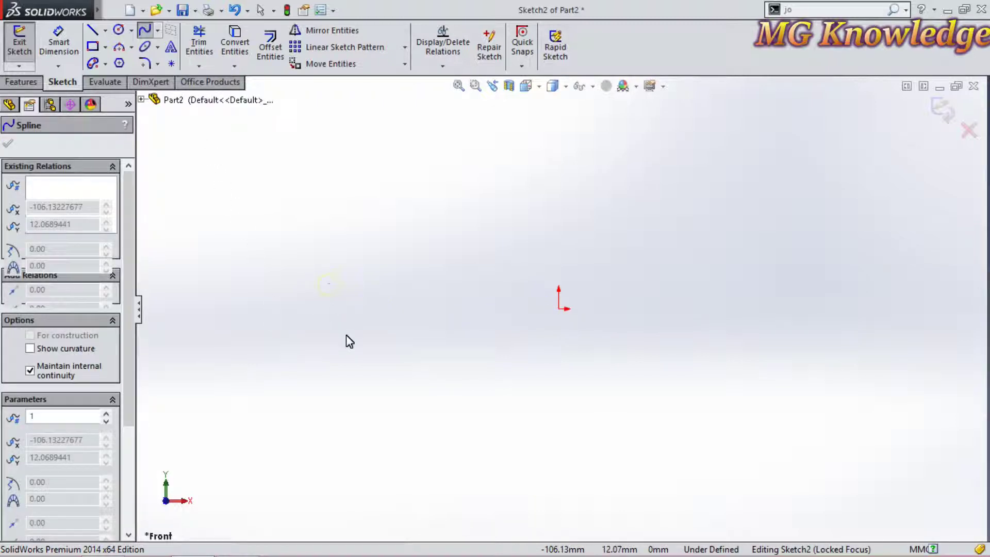
left_click(408, 289)
left_click(429, 371)
left_click(542, 361)
left_click(652, 378)
left_click(746, 309)
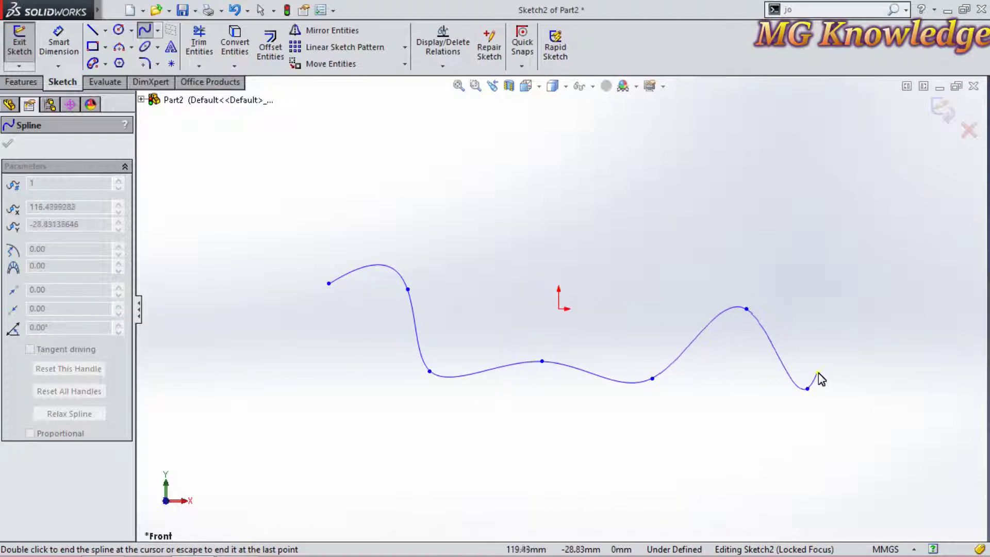
right_click(809, 384)
key("Escape")
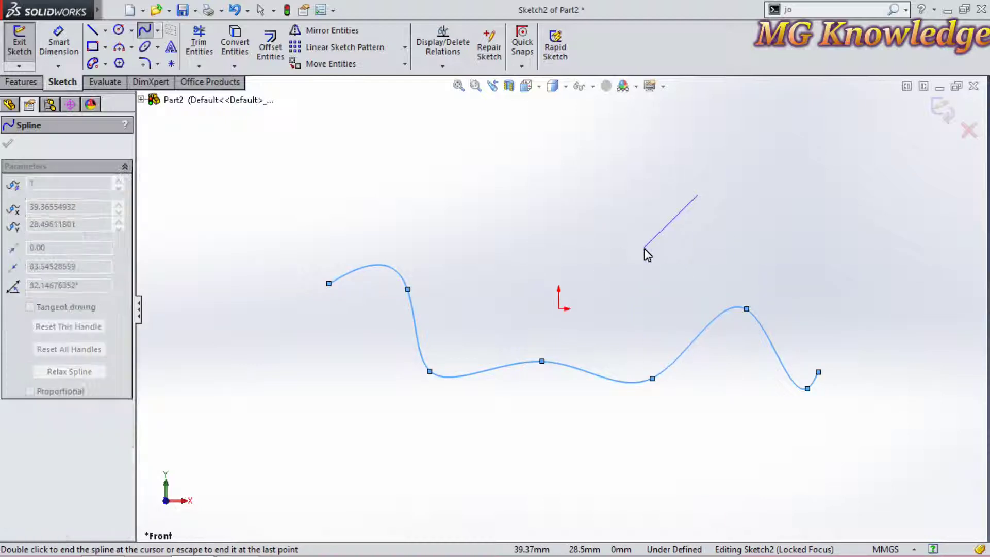
left_click(263, 213)
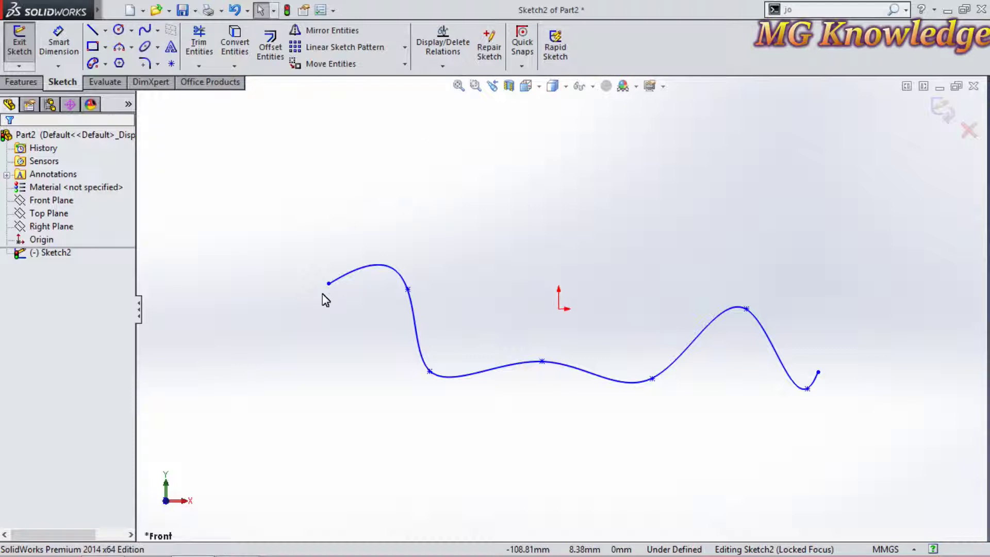
Step: Reshape the spline's first hump, second point and bottom corner by dragging their tangent handles
left_click(361, 273)
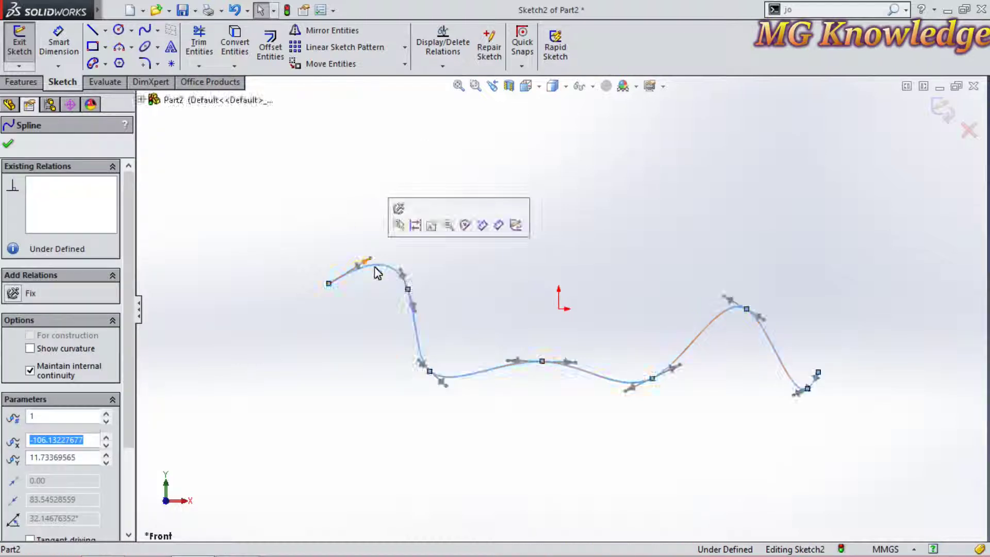
left_click_drag(371, 260, 342, 237)
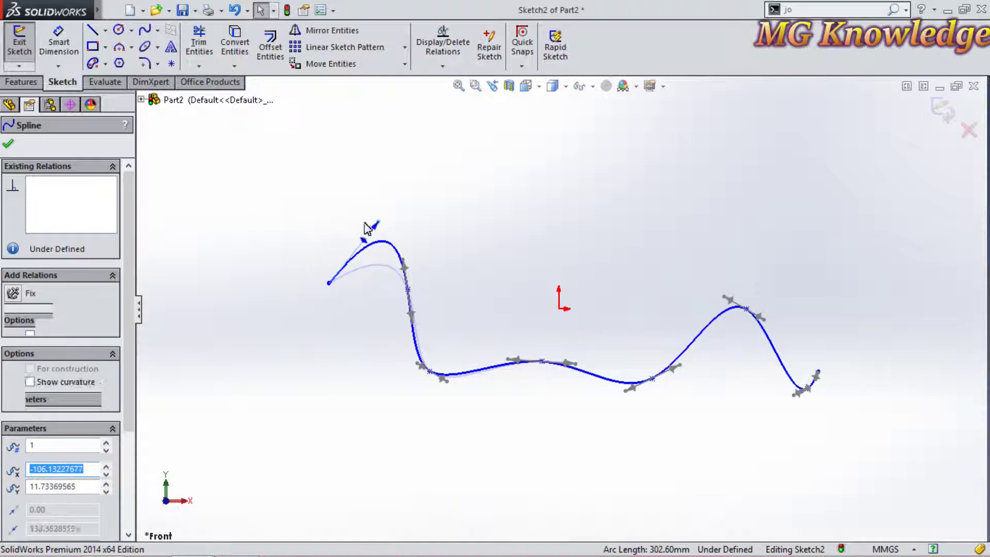
left_click_drag(341, 240, 343, 236)
mouse_move(420, 312)
left_mouse_down()
mouse_move(449, 280)
mouse_move(441, 276)
left_mouse_up()
mouse_move(434, 398)
left_mouse_down()
mouse_move(483, 390)
mouse_move(442, 404)
left_mouse_up()
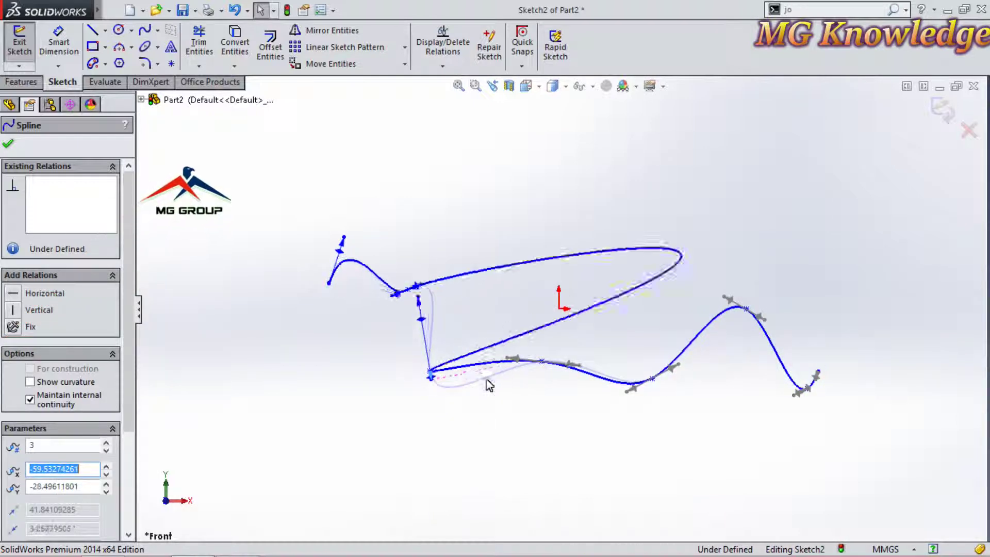
left_click_drag(443, 405, 435, 400)
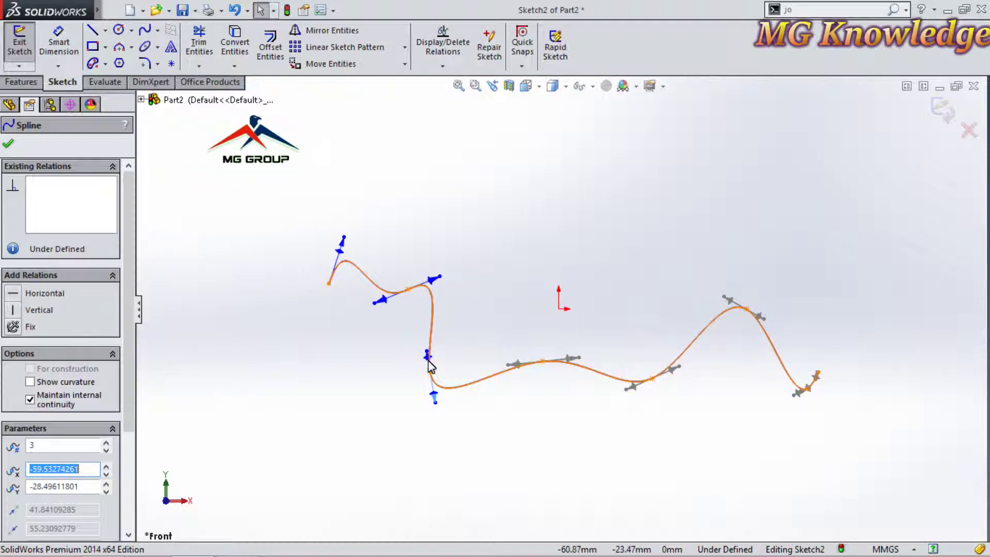
left_click_drag(427, 357, 428, 367)
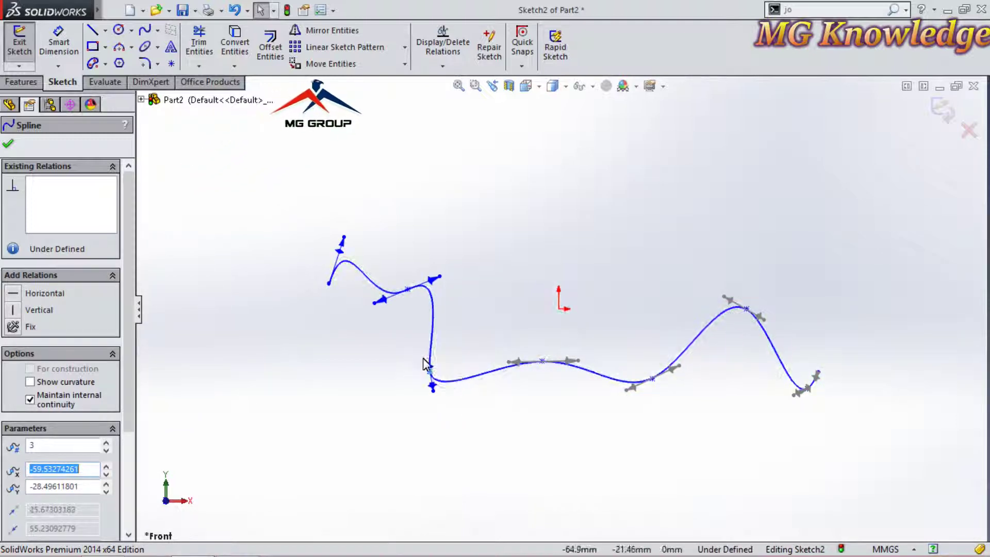
Step: Swing the tangents at the fourth and fifth spline points upward and accept the reshaped spline
left_click_drag(522, 366, 533, 340)
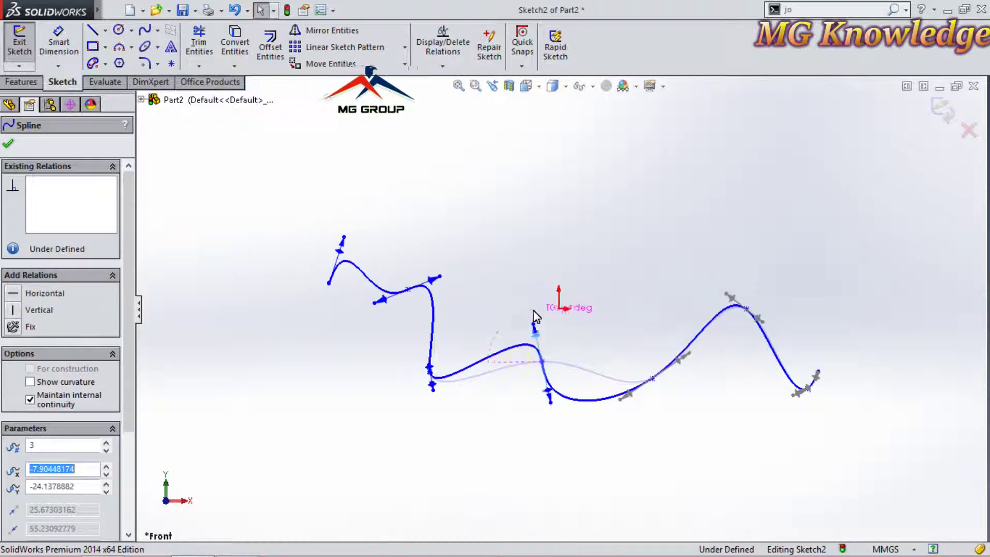
left_click(627, 396)
mouse_move(648, 429)
left_mouse_down()
mouse_move(651, 354)
mouse_move(717, 307)
left_mouse_up()
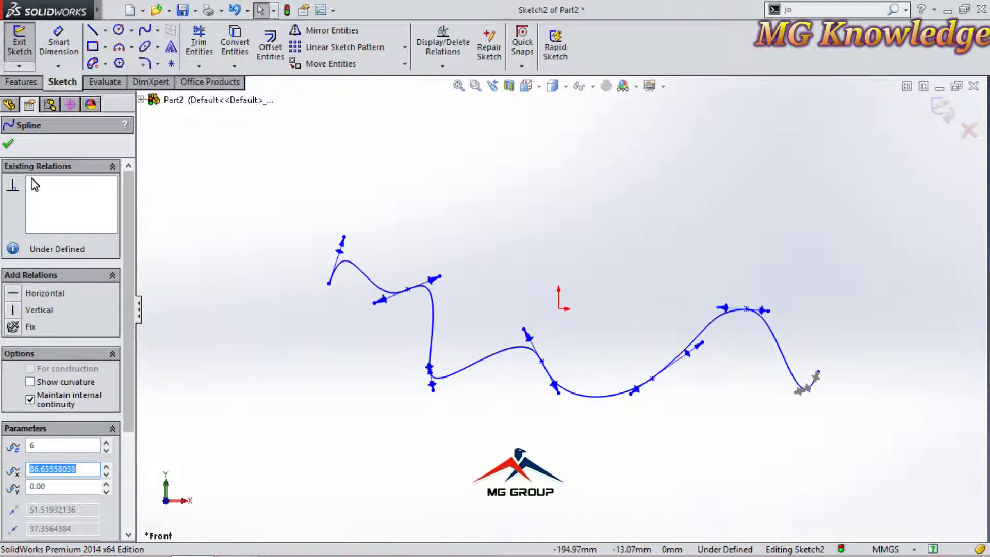
left_click(9, 146)
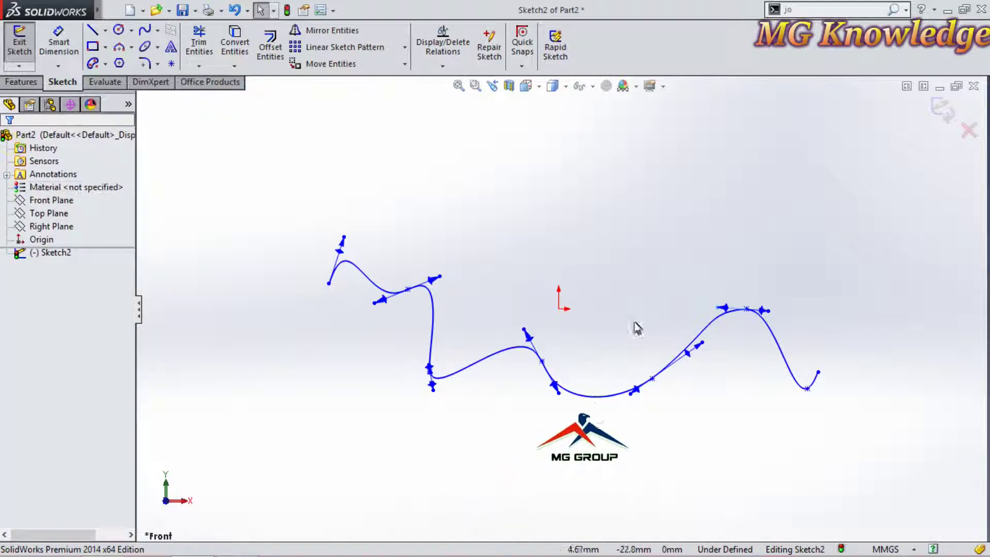
left_click(358, 371)
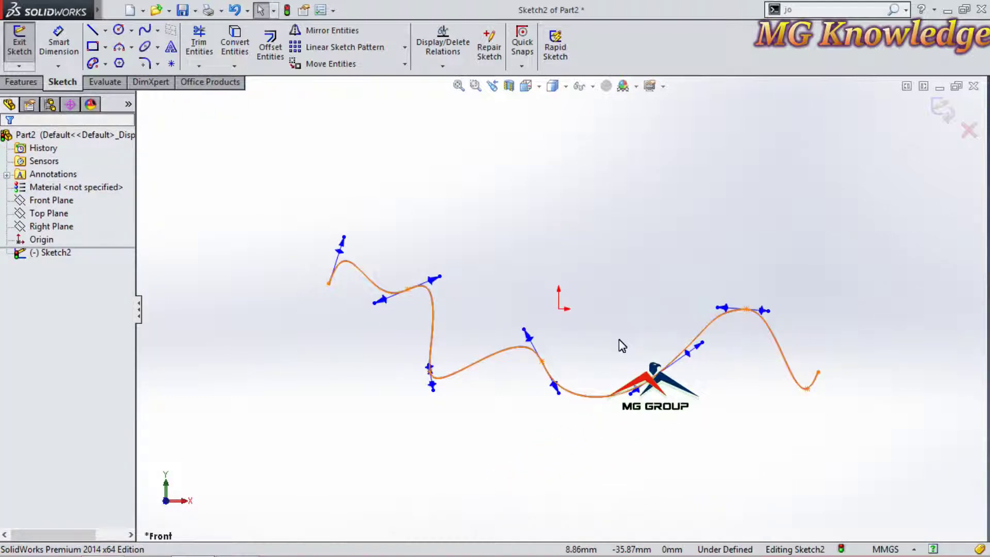
Step: Exit Sketch2, then glance at the Features tools before returning to the Sketch tools
left_click(19, 42)
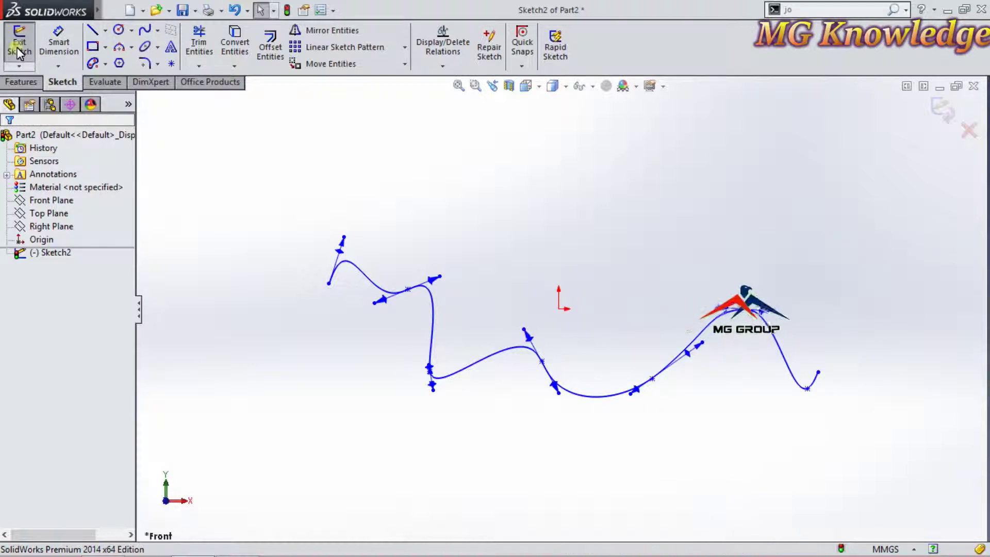
left_click(534, 227)
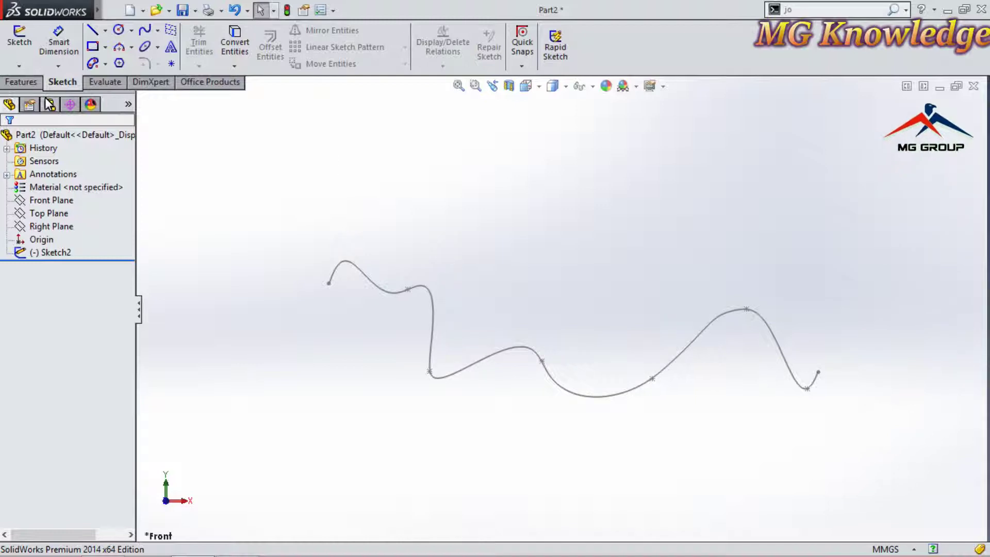
left_click(26, 81)
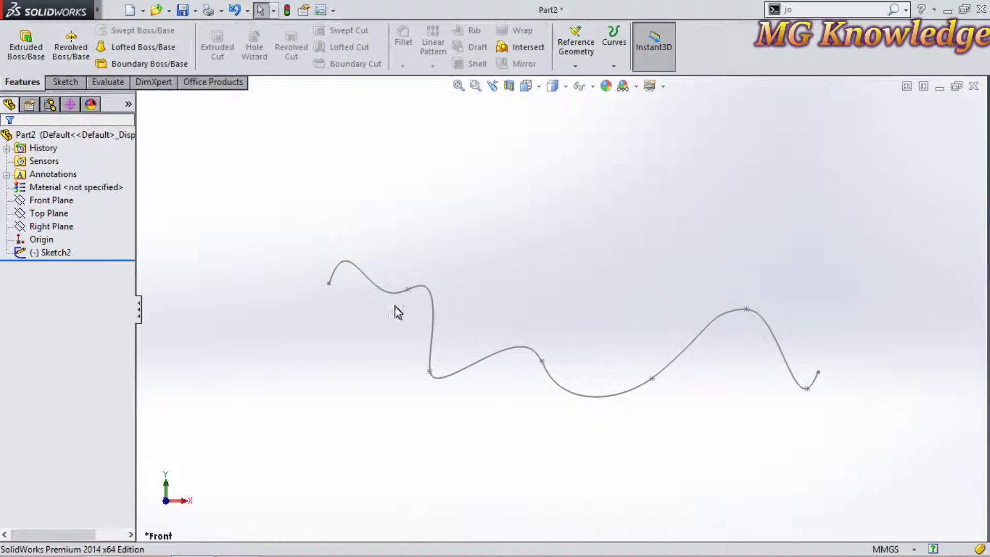
left_click(65, 82)
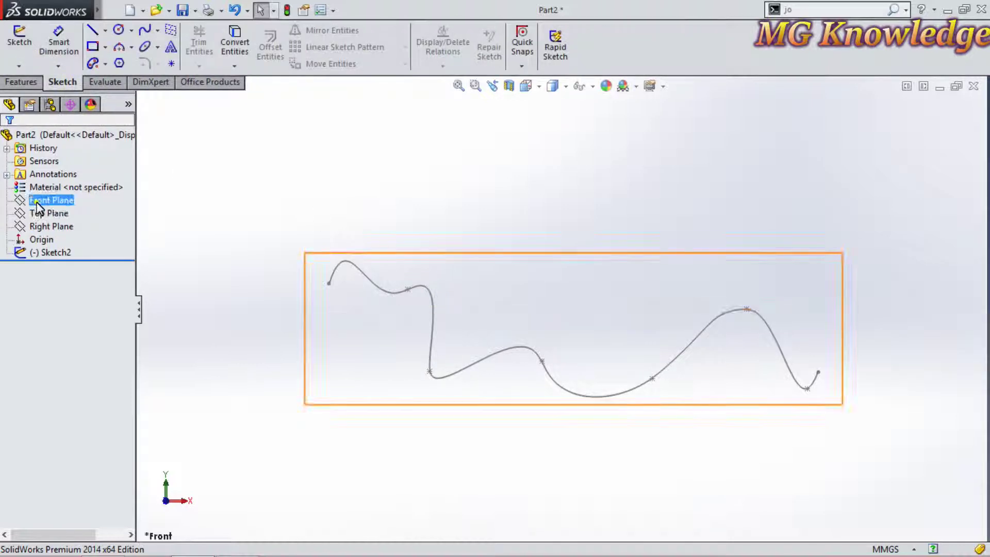
Step: Start Sketch3 on the Front Plane and pick Style Spline from the spline types
left_click(52, 200)
left_click(48, 181)
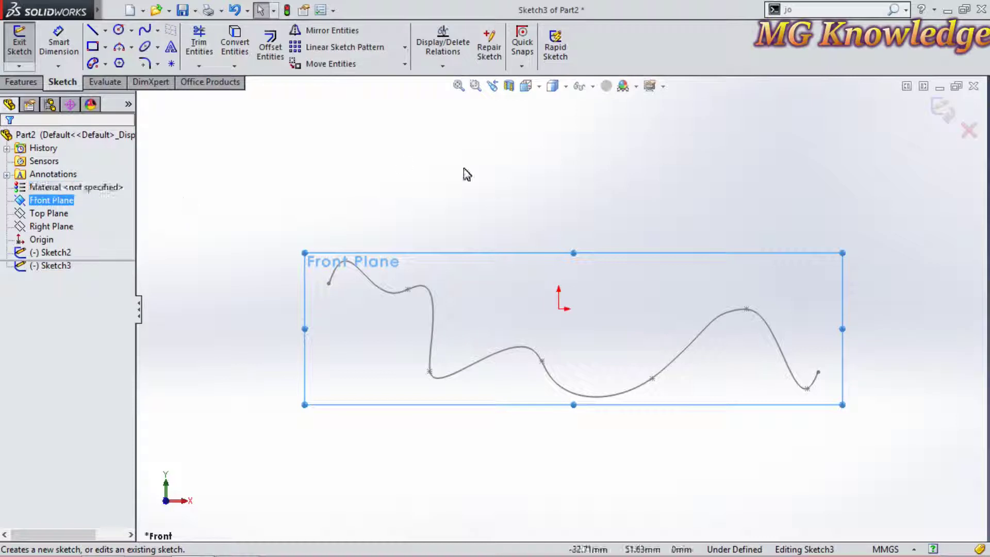
left_click(158, 32)
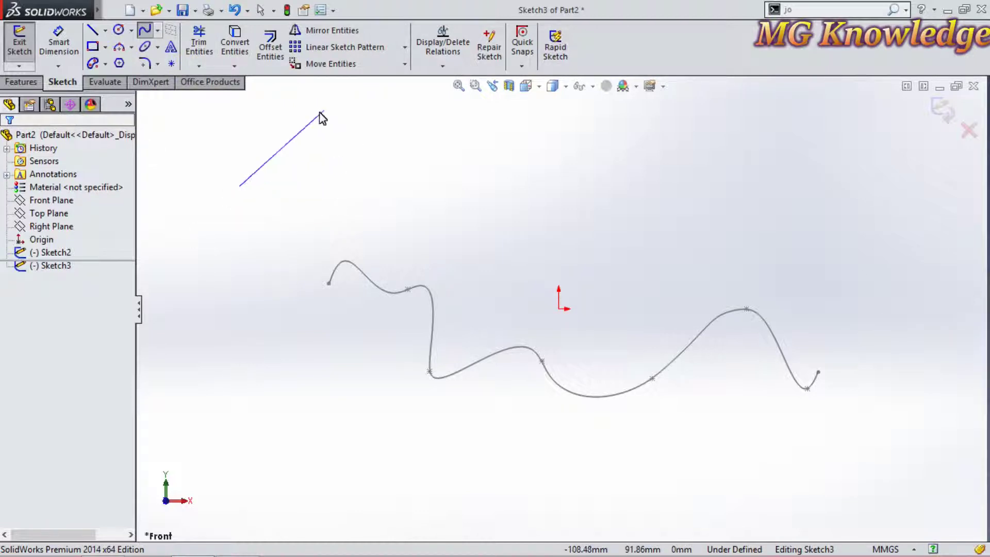
Step: Draw a style spline through five zigzag control points above the first curve
left_click(386, 223)
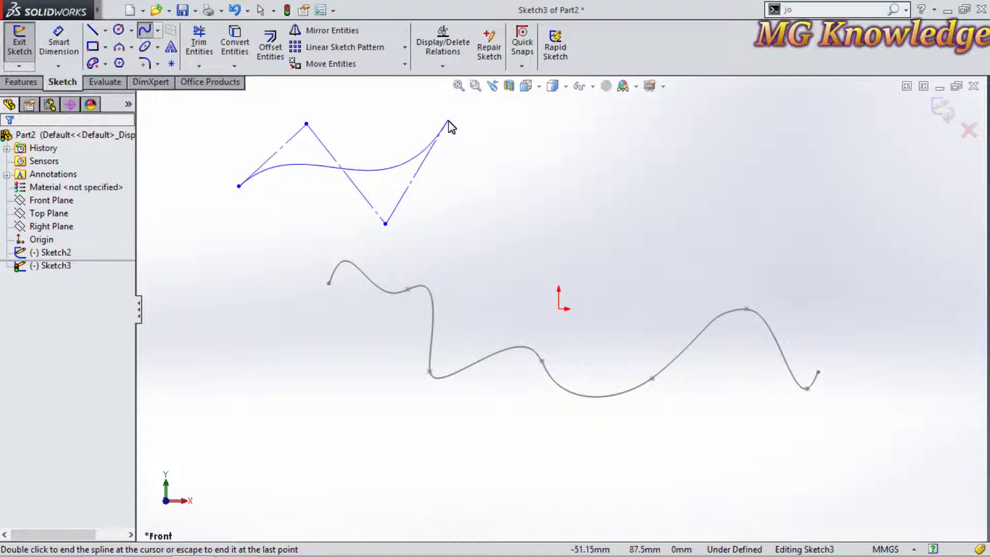
double_click(447, 120)
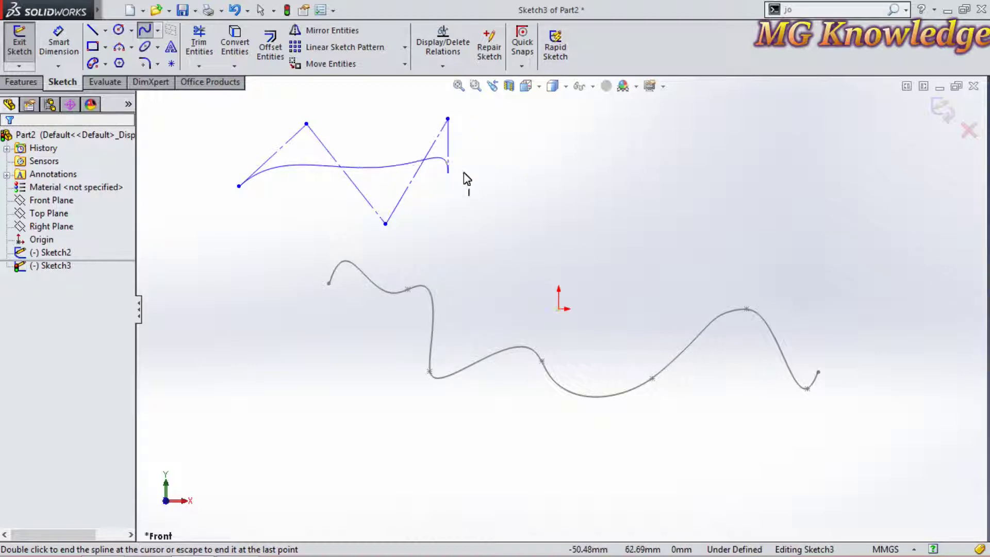
left_click(495, 172)
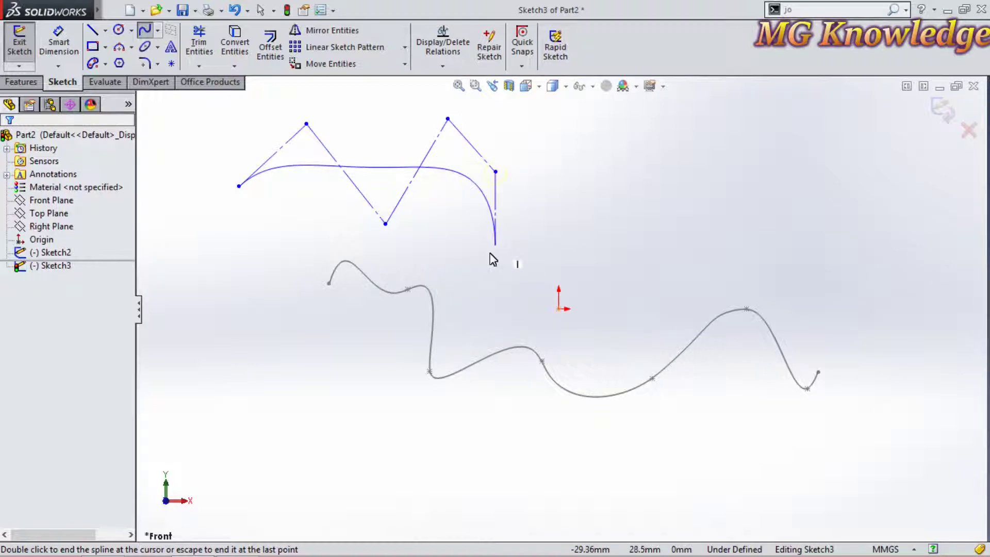
left_click(461, 253)
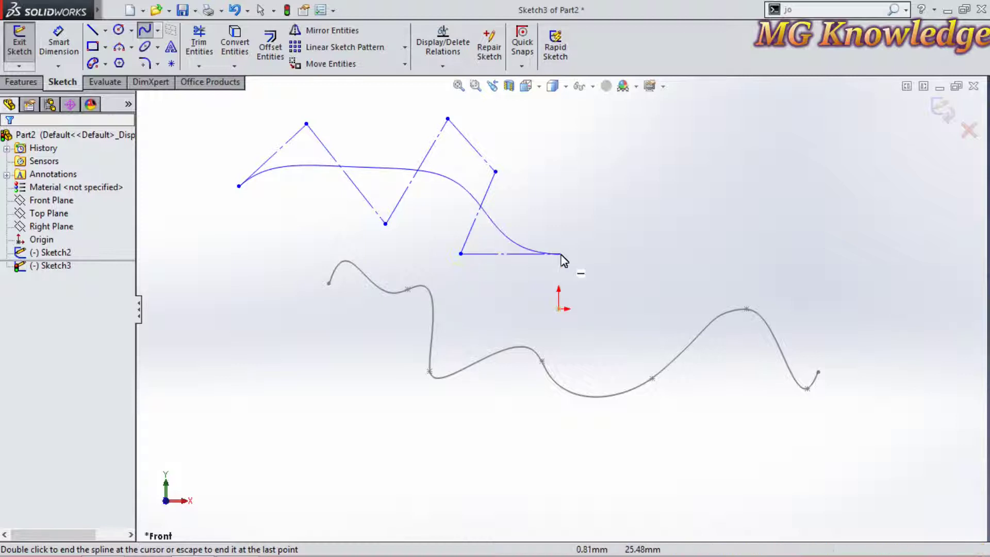
left_click(560, 253)
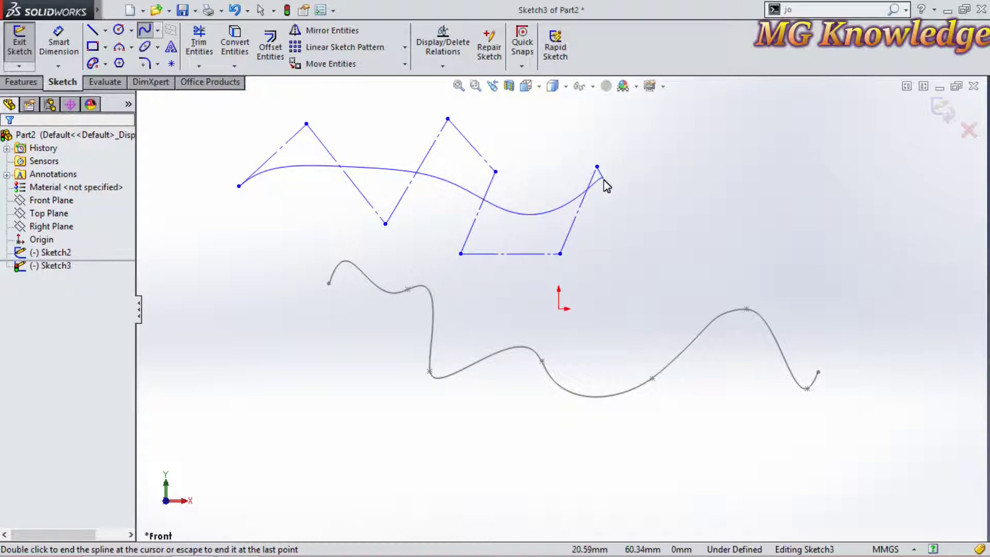
key("Escape")
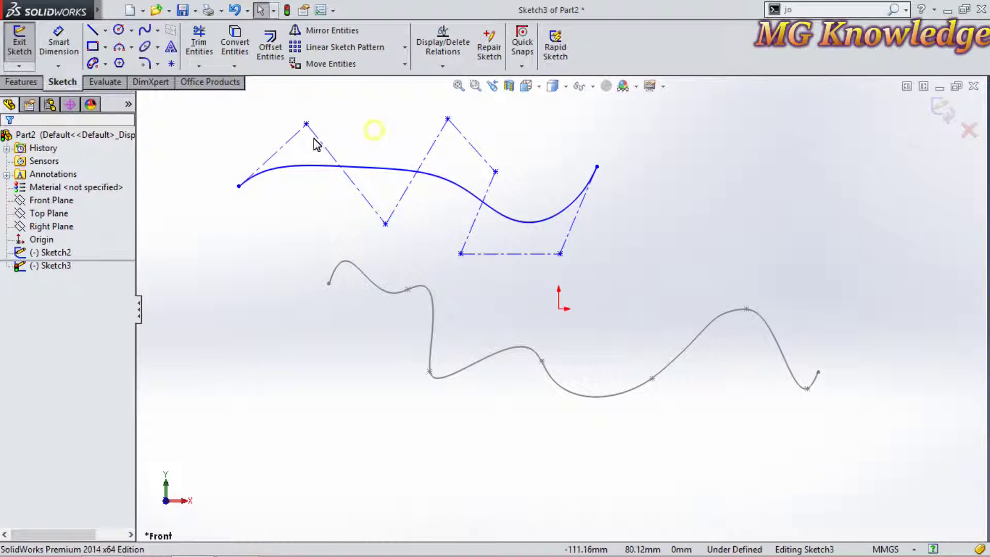
Step: Drag the style spline's control polygon segments and vertices to deepen its dip
mouse_move(292, 137)
left_mouse_down()
mouse_move(312, 161)
mouse_move(256, 137)
mouse_move(269, 145)
left_mouse_up()
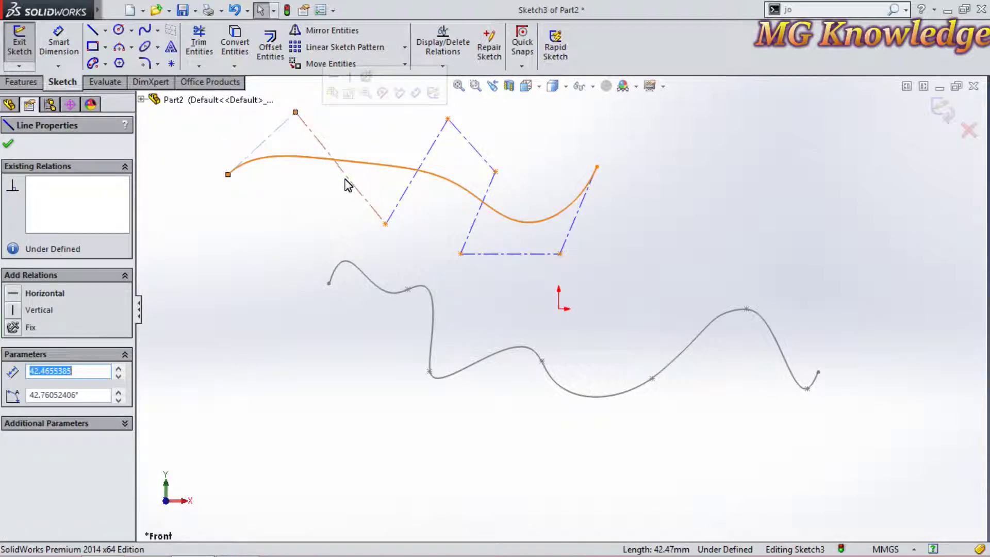
mouse_move(354, 185)
left_mouse_down()
mouse_move(375, 166)
mouse_move(380, 137)
mouse_move(403, 143)
left_mouse_up()
left_click_drag(424, 195, 338, 224)
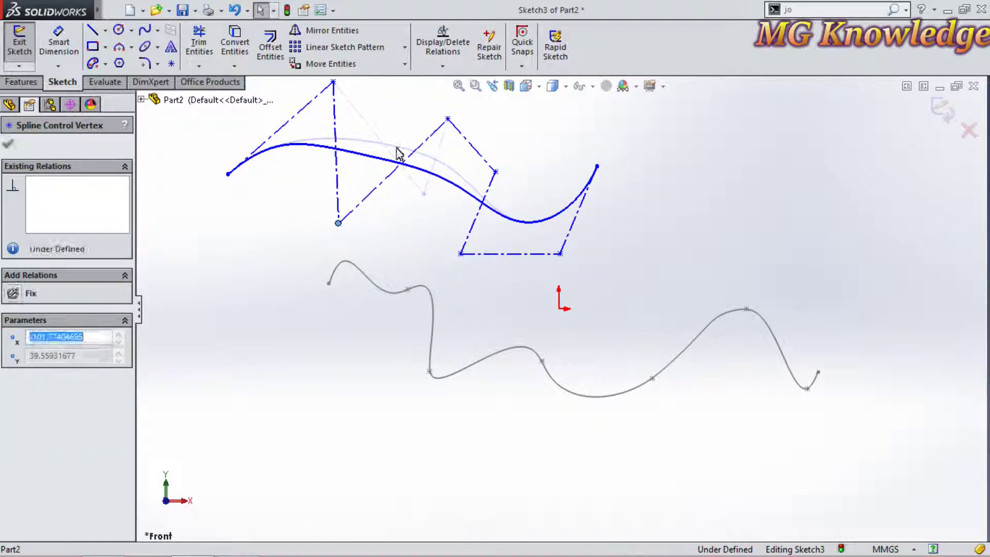
mouse_move(447, 120)
left_mouse_down()
mouse_move(459, 131)
mouse_move(436, 118)
left_mouse_up()
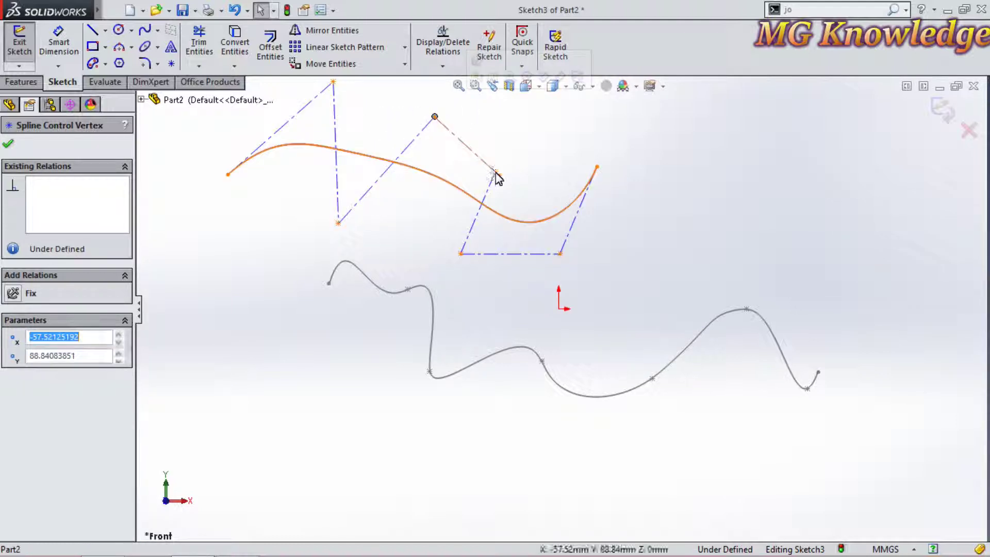
left_click_drag(495, 176, 464, 177)
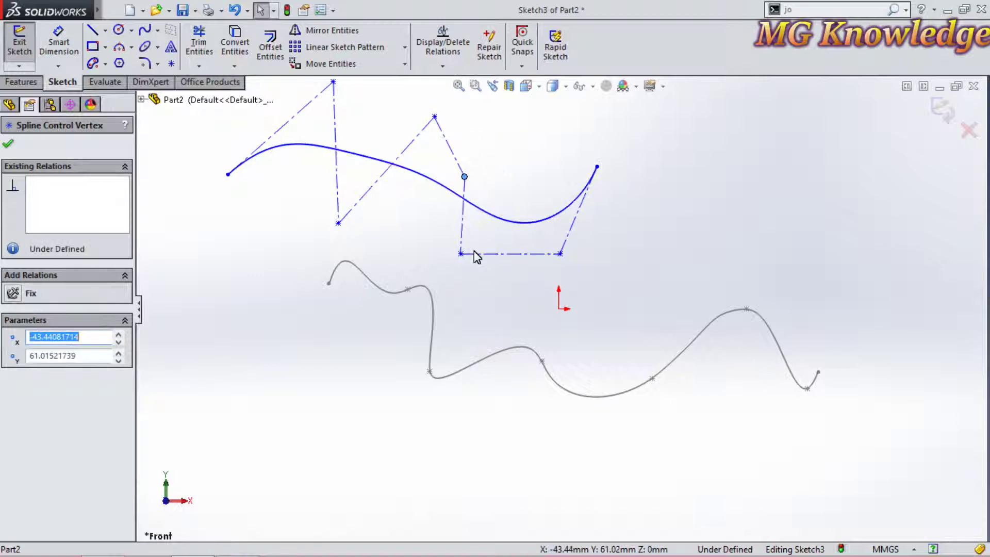
mouse_move(457, 249)
left_mouse_down()
mouse_move(420, 205)
mouse_move(459, 273)
left_mouse_up()
Step: Raise the spline's right endpoint sharply and move its start point down and right
mouse_move(597, 167)
left_mouse_down()
mouse_move(598, 153)
mouse_move(560, 133)
left_mouse_up()
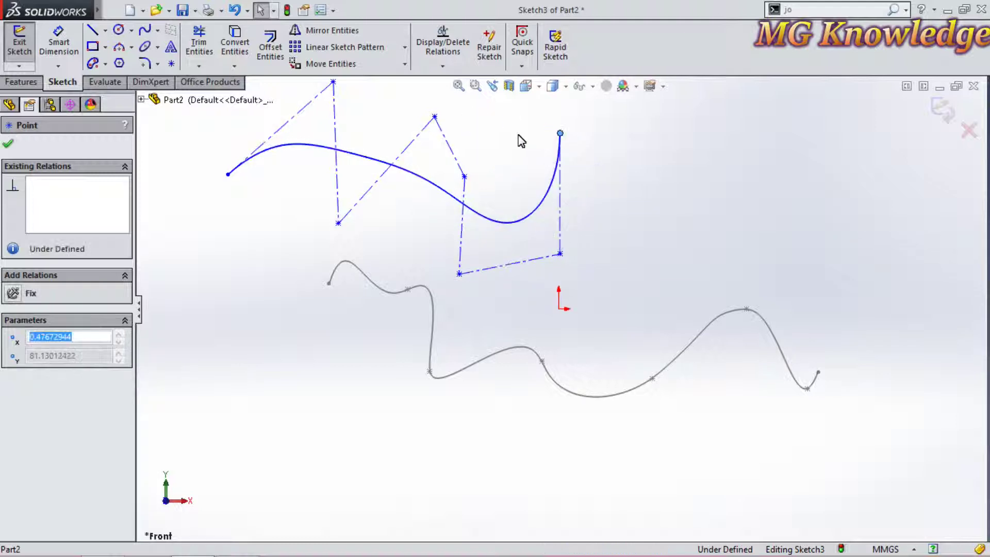
mouse_move(228, 174)
left_mouse_down()
mouse_move(303, 236)
mouse_move(300, 229)
left_mouse_up()
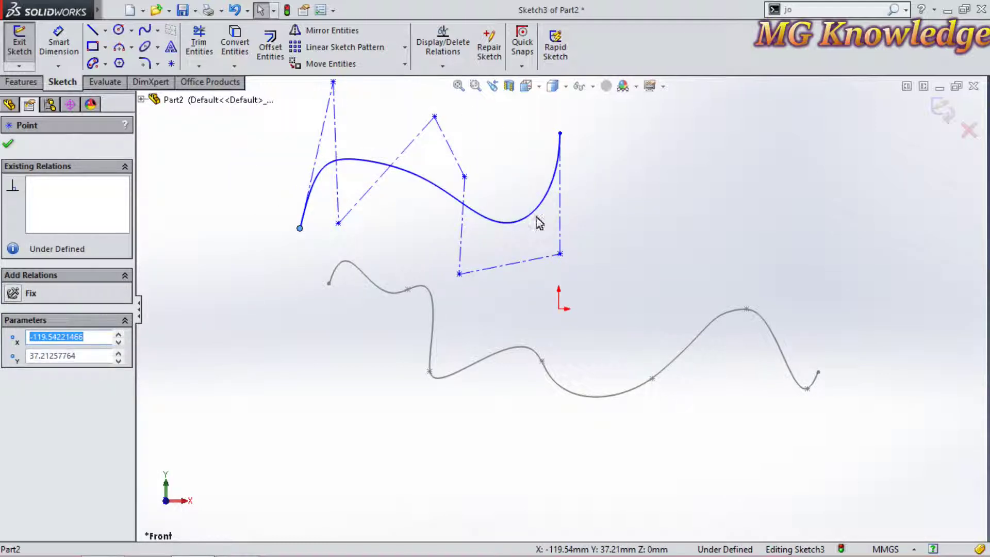
left_click(700, 230)
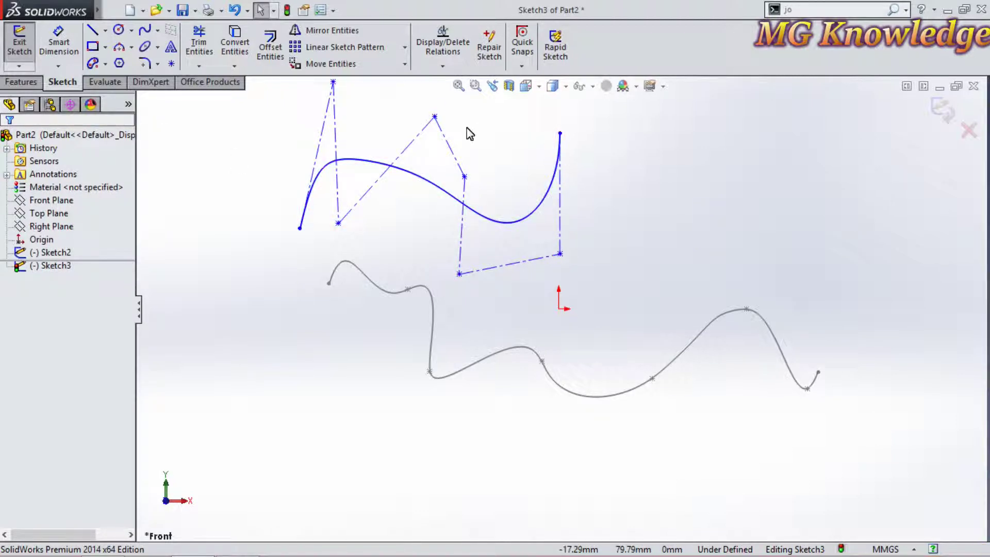
left_click(160, 32)
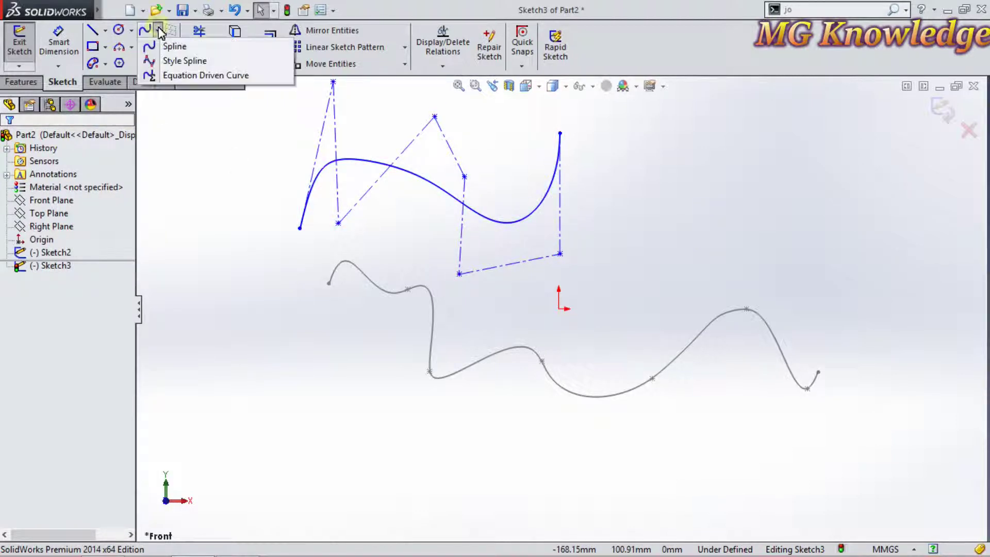
left_click(231, 76)
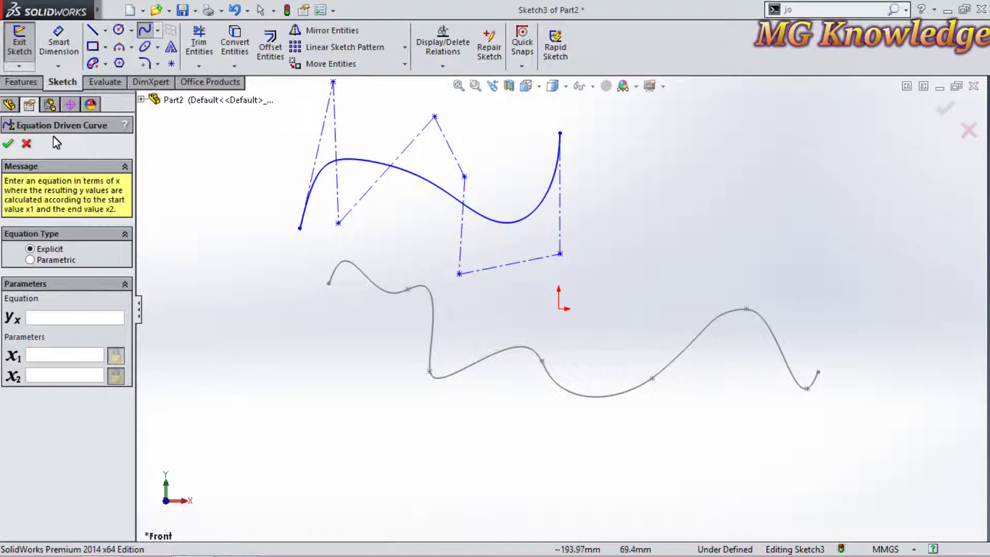
left_click(26, 145)
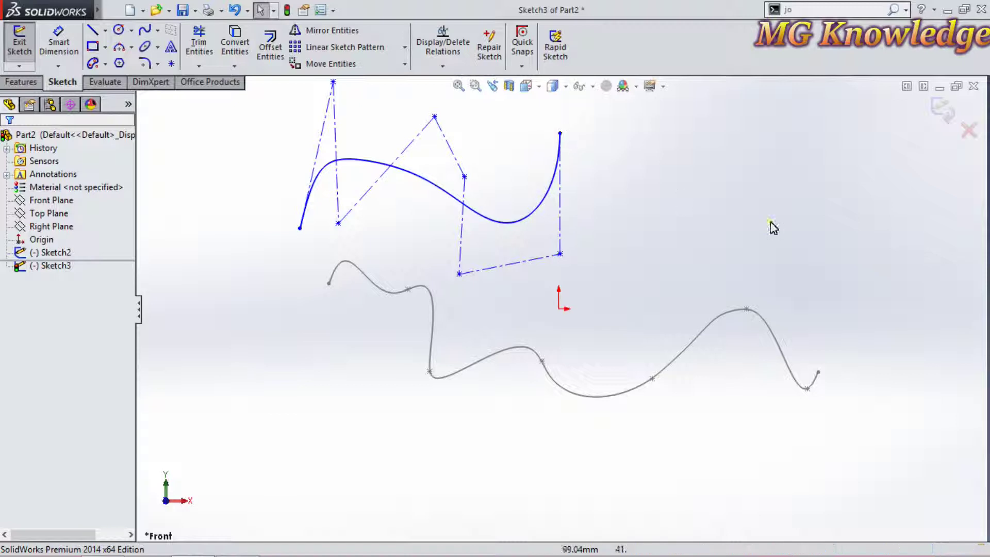
left_click(15, 49)
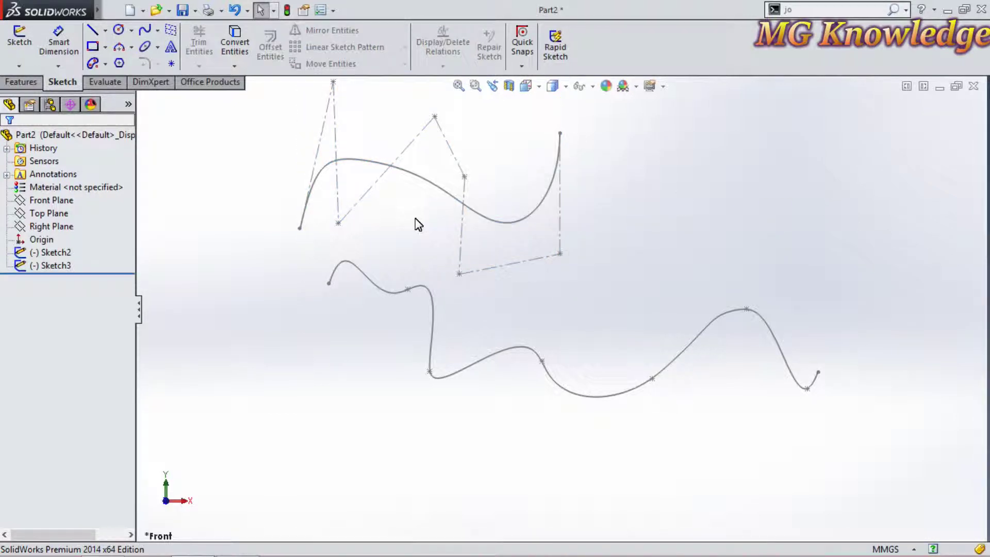
Step: Reopen Sketch3 and delete all its entities with Ctrl+A after a single-line delete fails
left_click(463, 166)
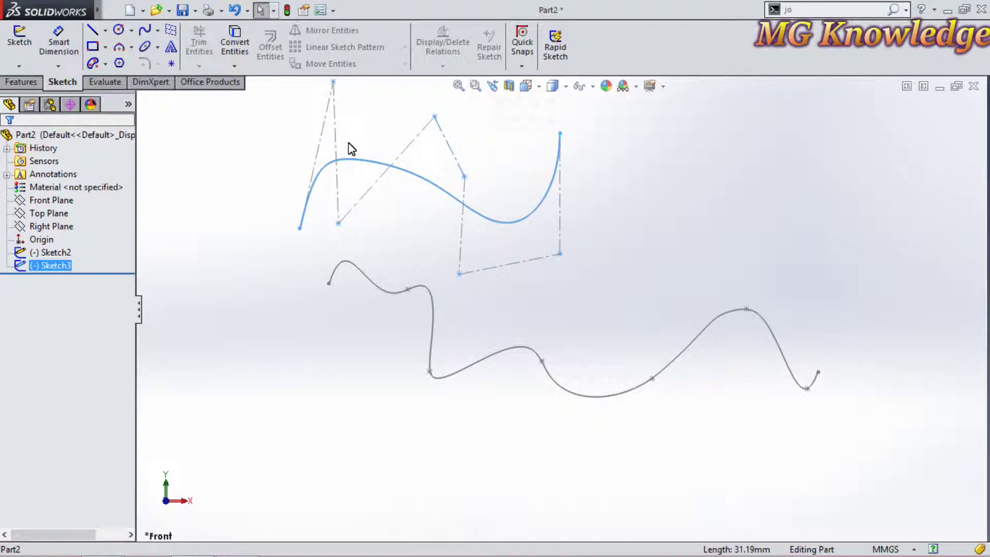
double_click(379, 171)
left_click(457, 160)
key("Delete")
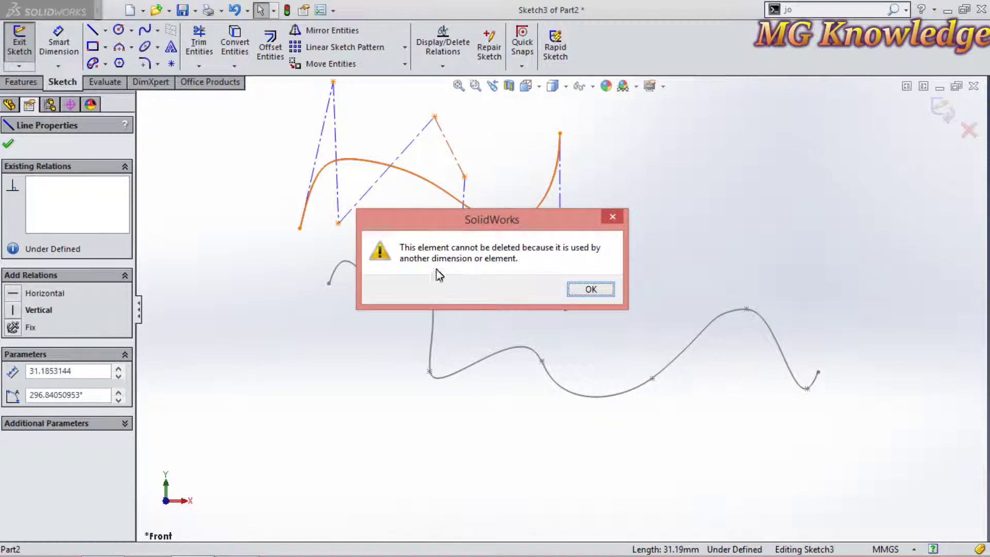
left_click(590, 289)
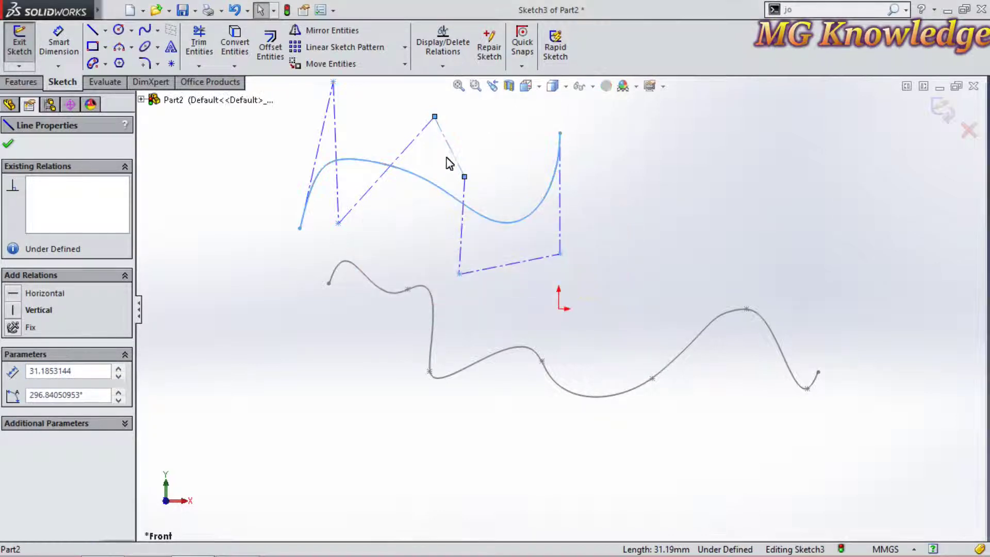
left_click(661, 251)
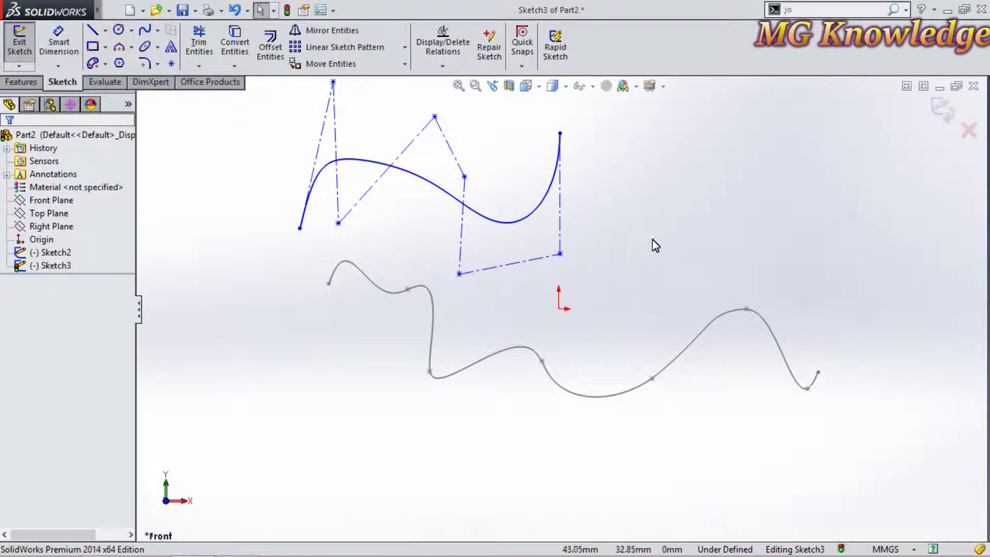
key("ctrl+a")
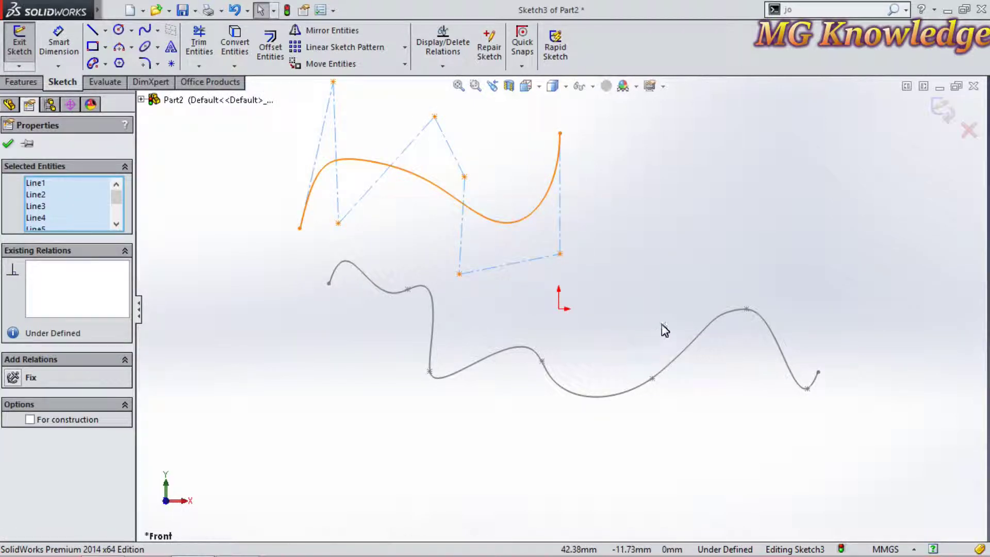
key("Delete")
left_click(415, 270)
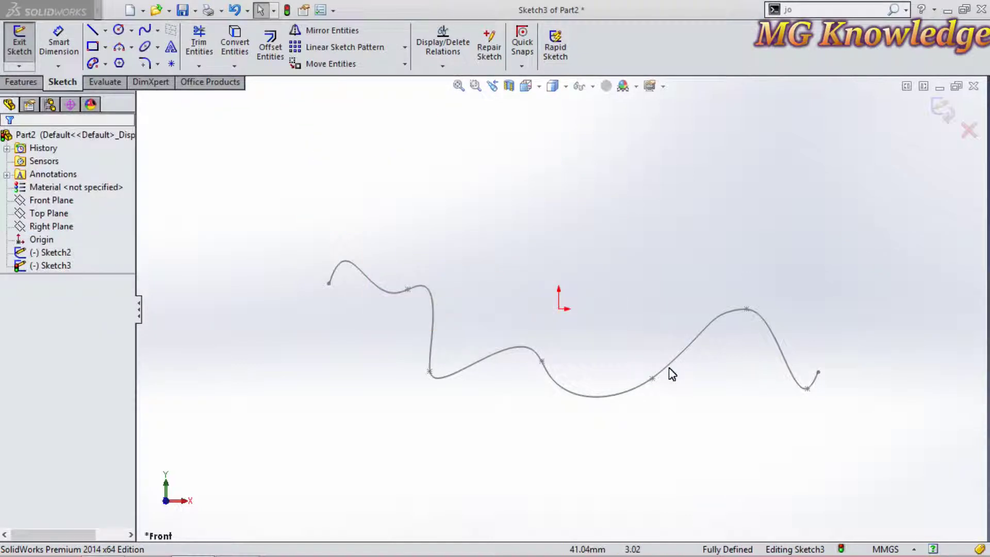
Step: Reopen Sketch2 and delete its wavy spline
double_click(768, 331)
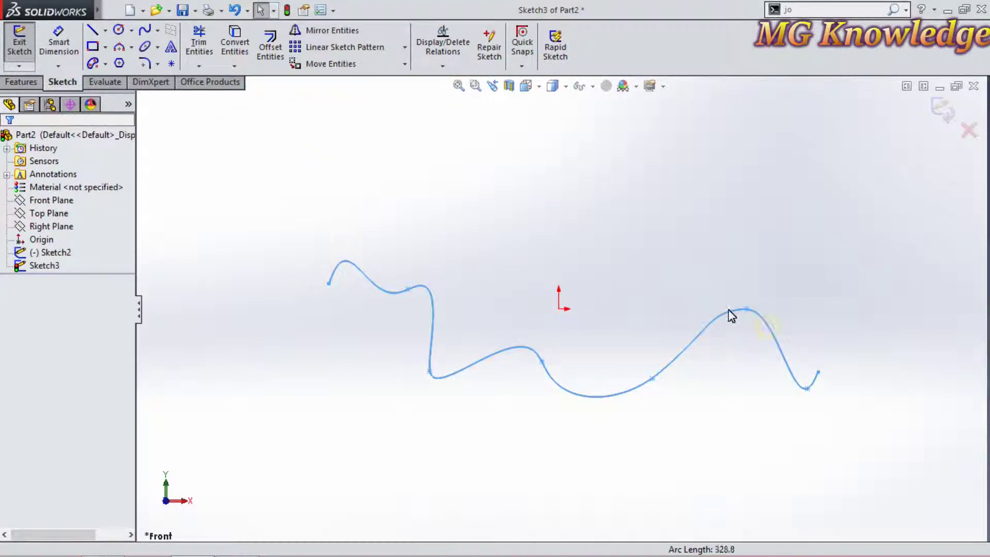
left_click(437, 279)
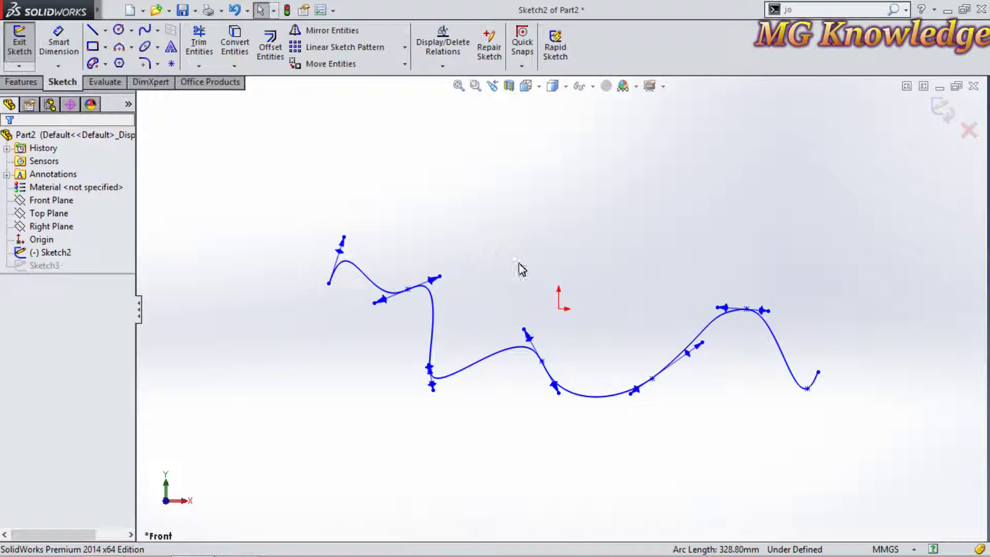
left_click(432, 311)
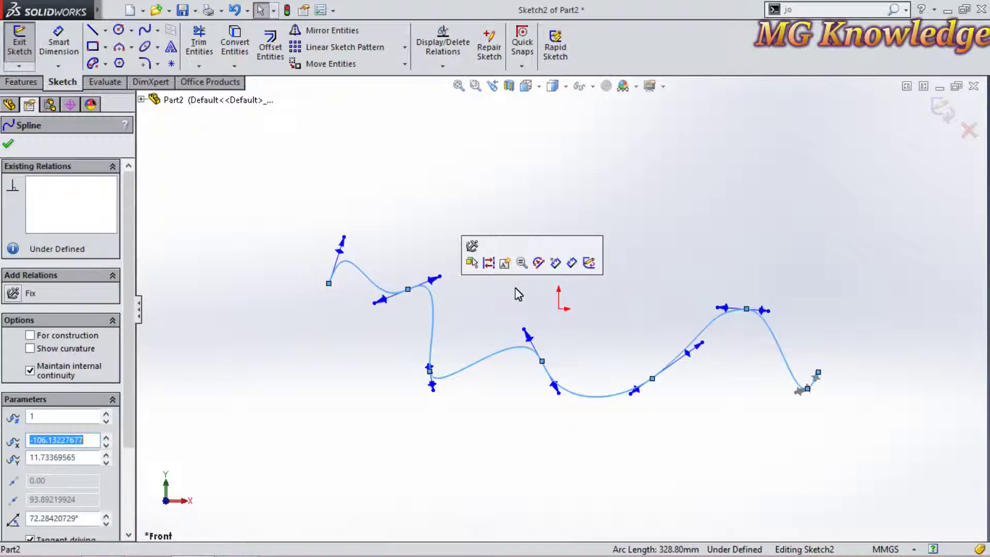
key("Delete")
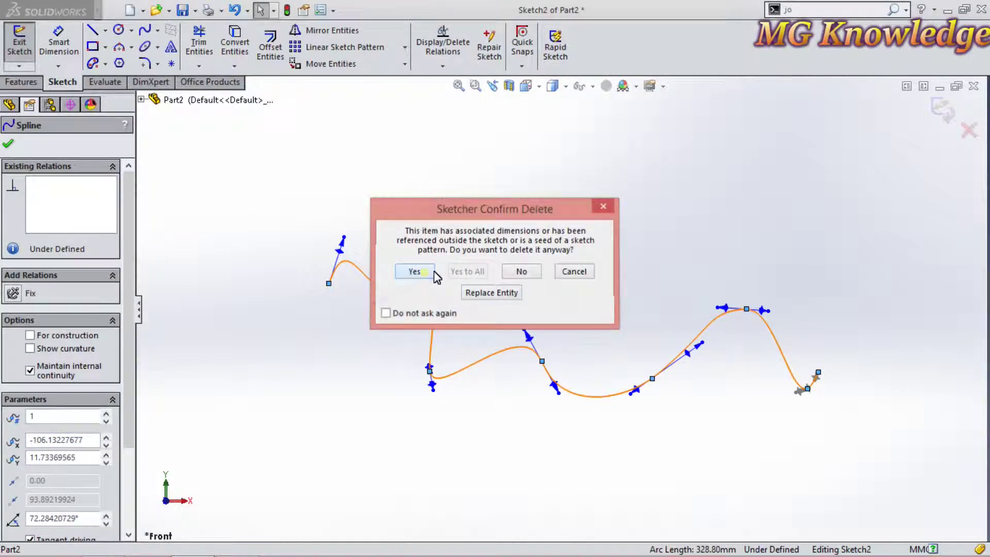
left_click(425, 277)
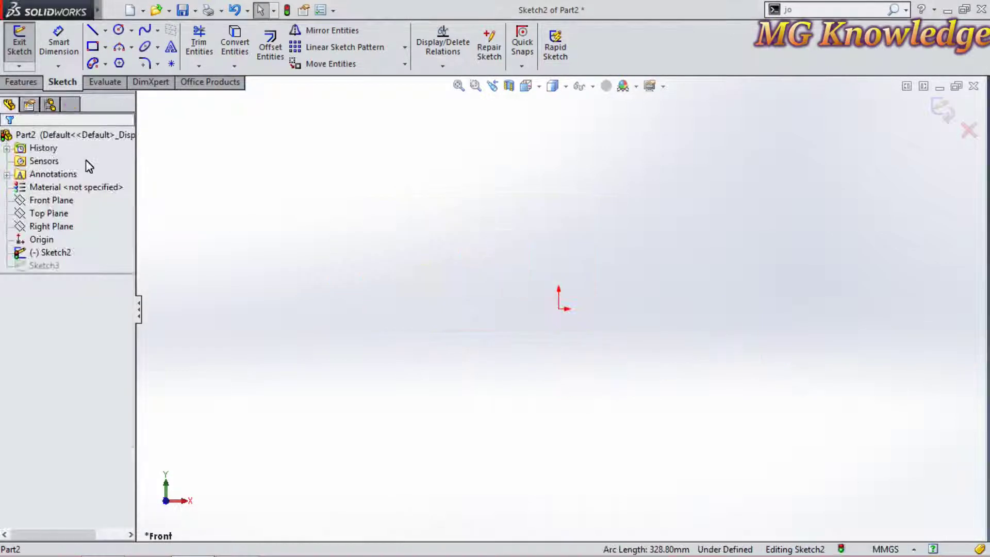
left_click(158, 47)
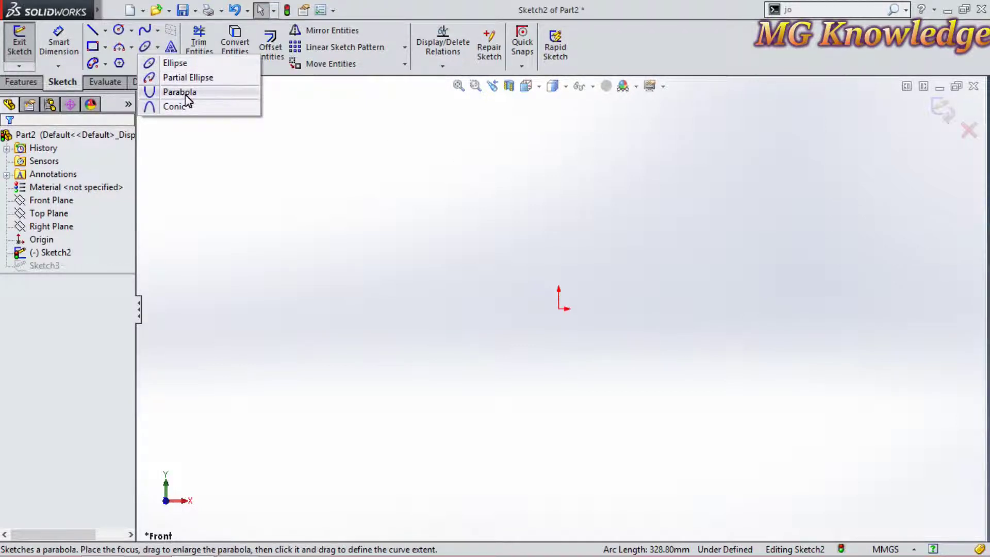
Step: Draw an ellipse left of the origin with roughly 79 mm major and 35.5 mm minor radii
left_click(176, 63)
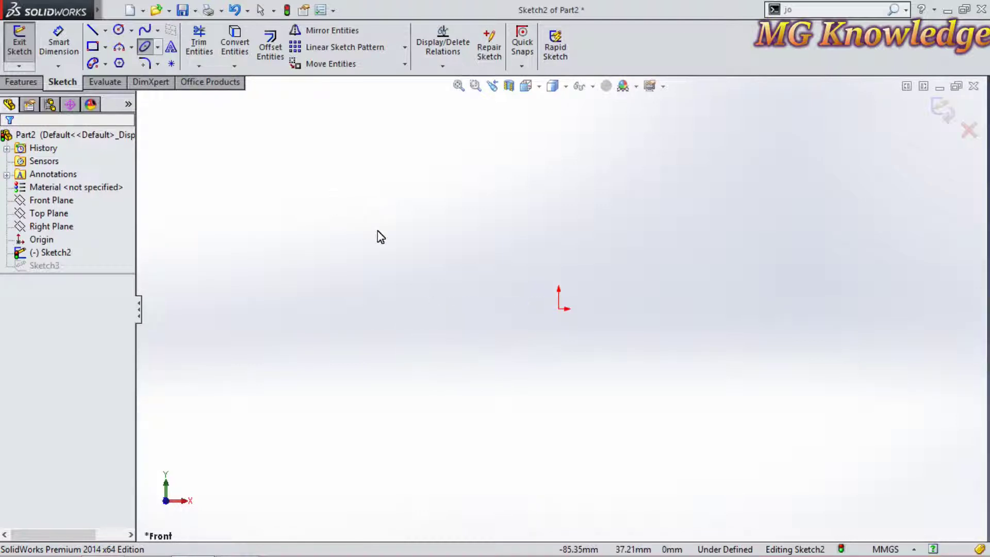
left_click(374, 252)
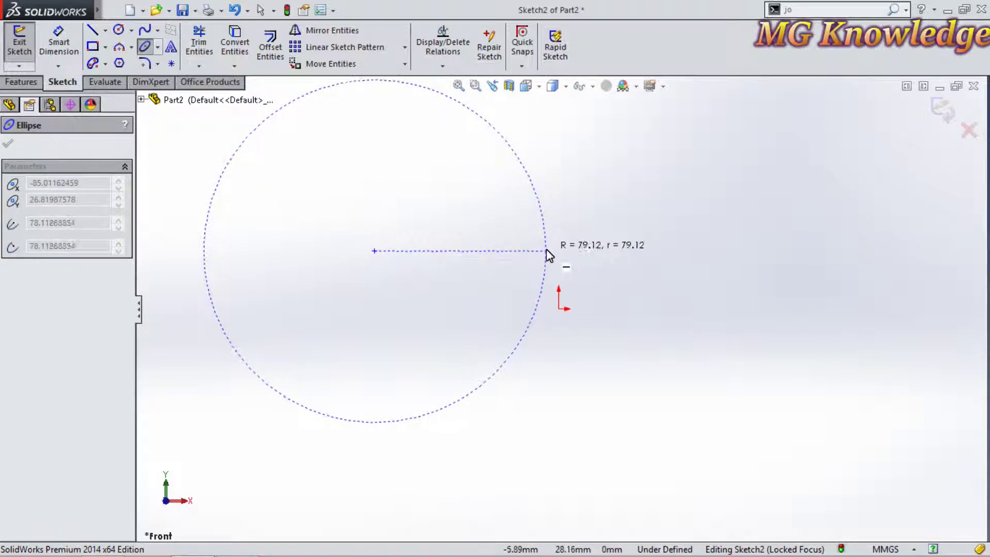
left_click(545, 251)
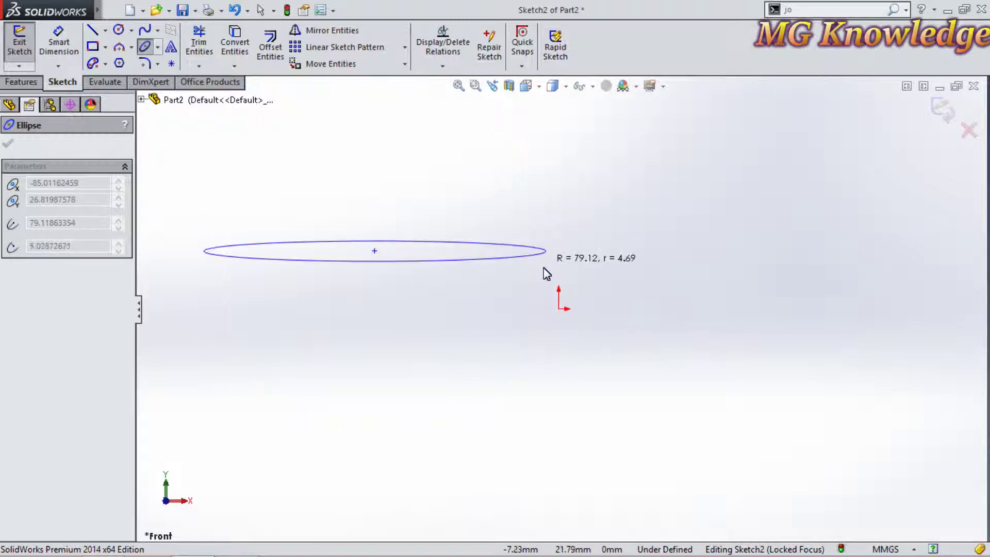
left_click(537, 328)
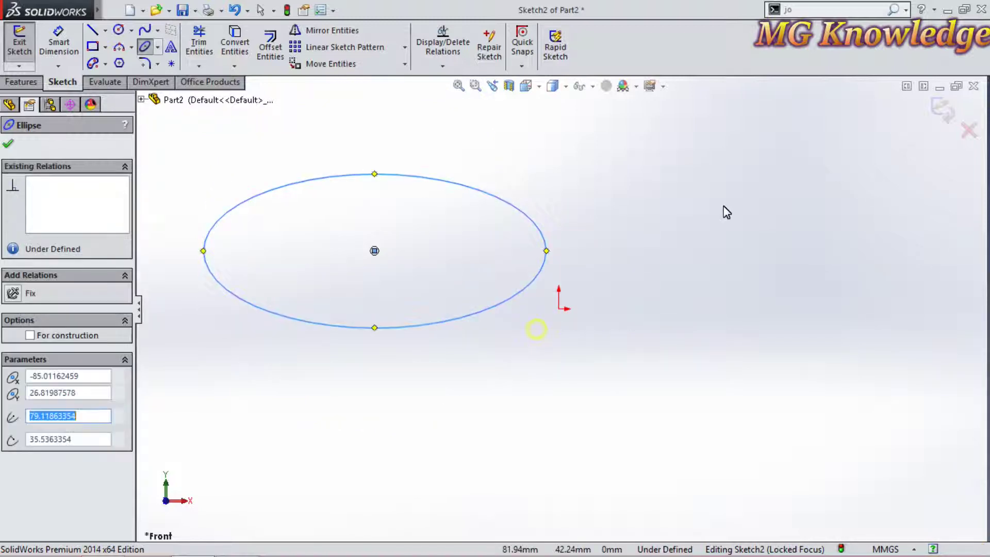
left_click(8, 143)
left_click(58, 47)
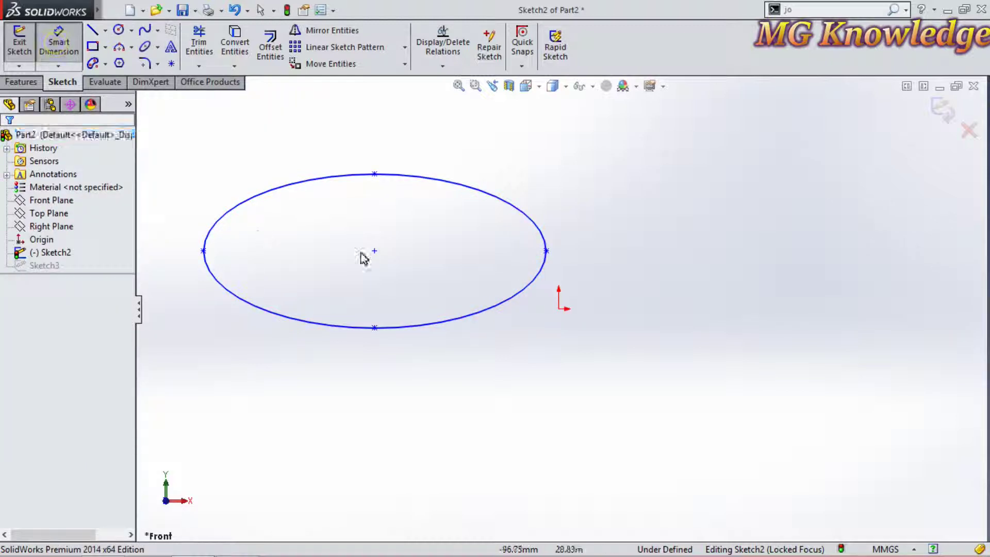
Step: Dimension the ellipse width to 150 mm and add a driven 75 mm centre-to-vertex dimension
left_click(203, 250)
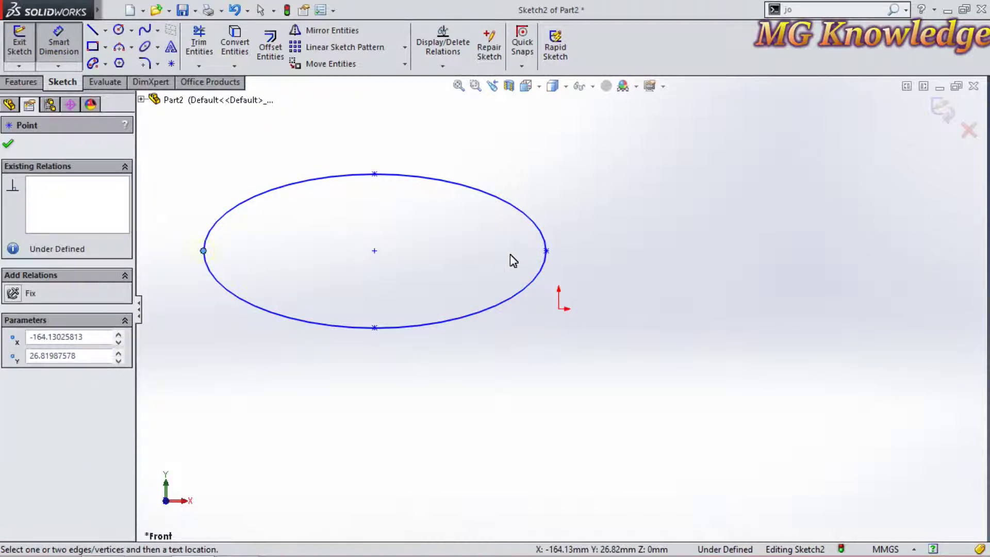
left_click(546, 251)
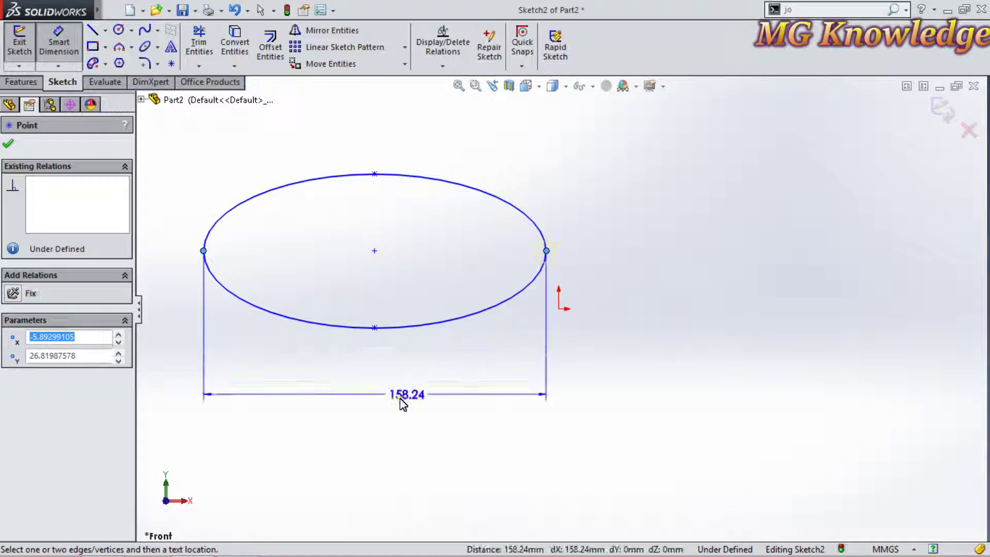
left_click(405, 396)
type("50")
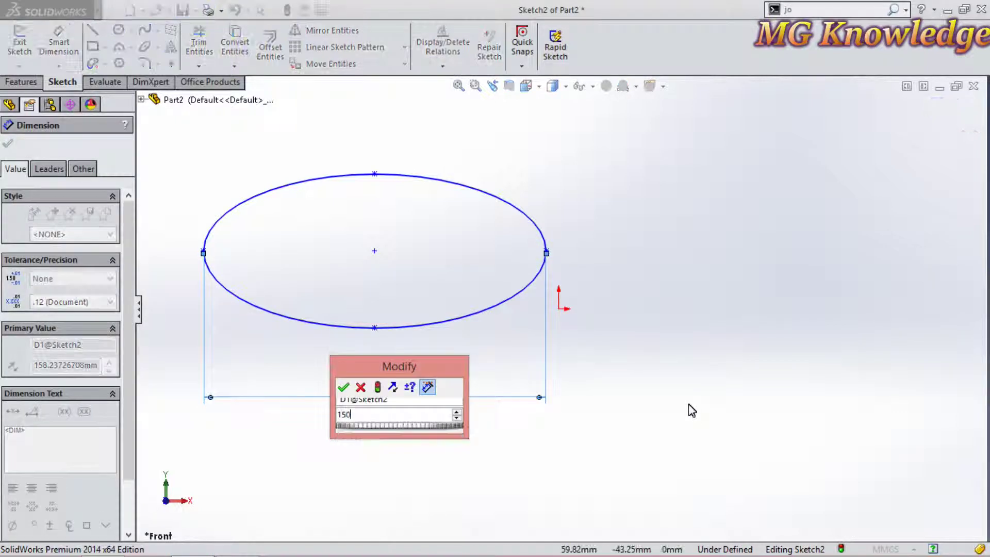
key("Return")
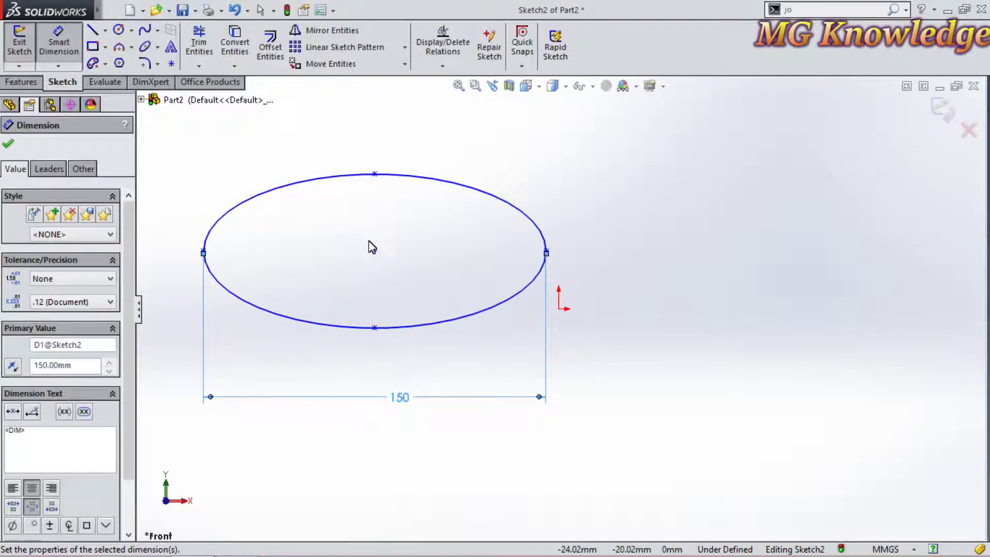
left_click(374, 250)
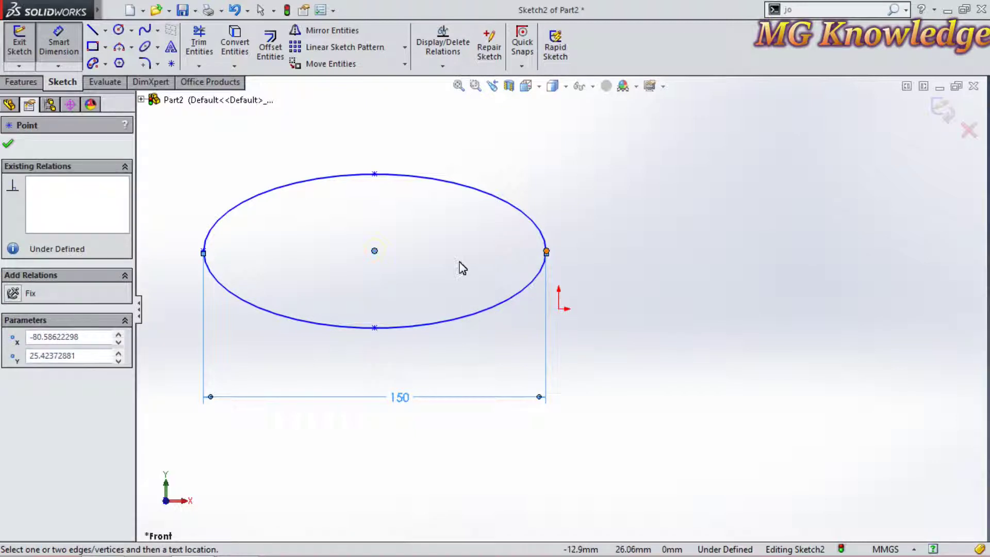
left_click(547, 252)
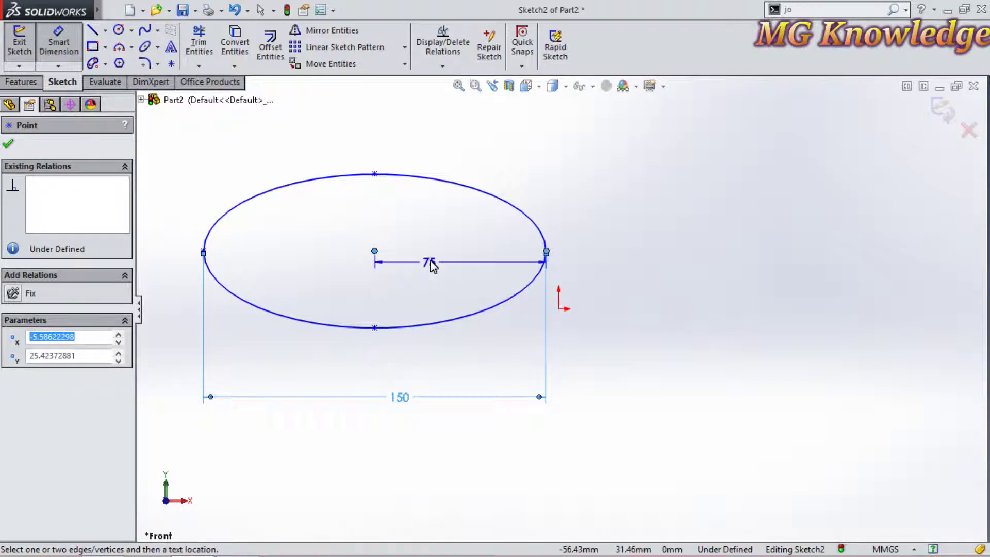
left_click(452, 263)
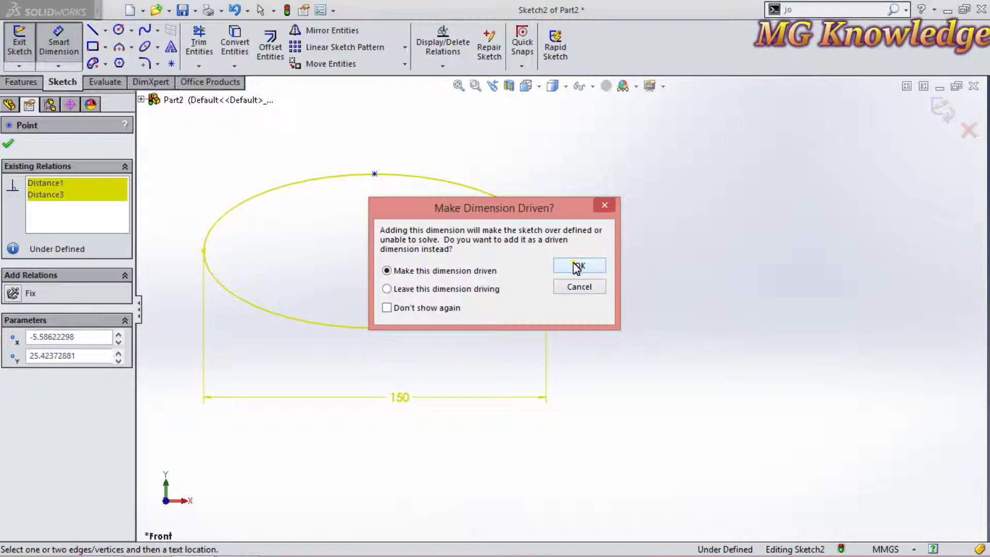
left_click(572, 263)
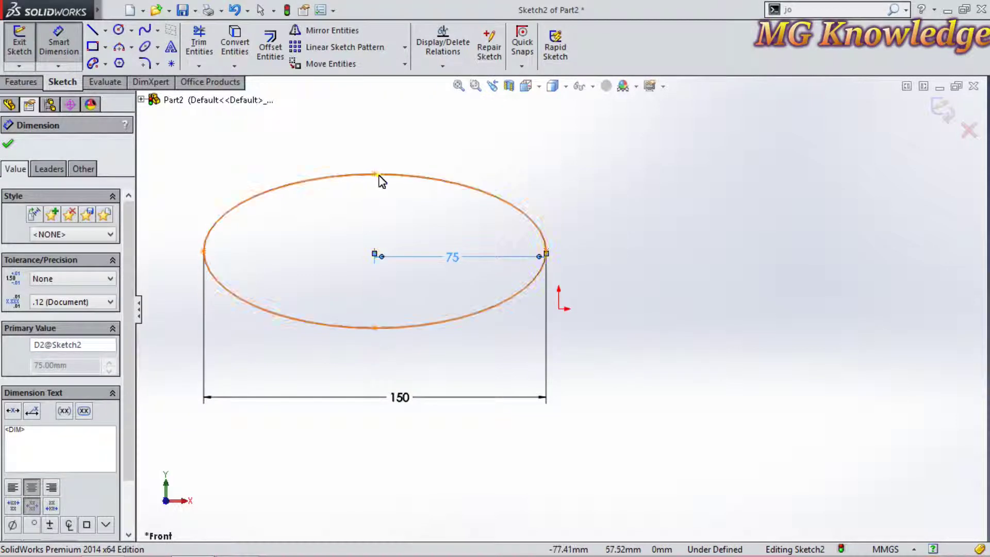
Step: Dimension the ellipse height to 50 mm, then delete the ellipse with its dimensions
left_click(375, 328)
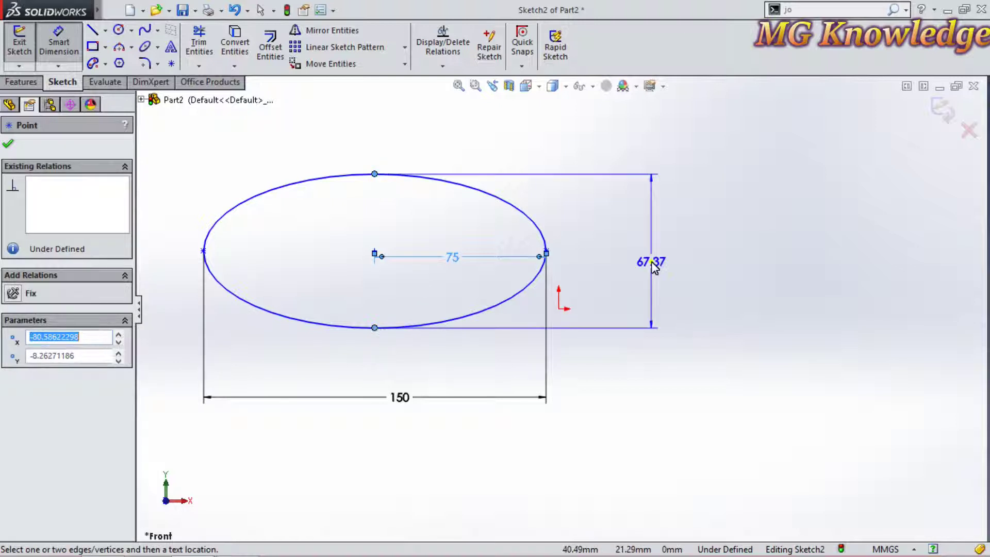
left_click(654, 266)
type("50")
key("Return")
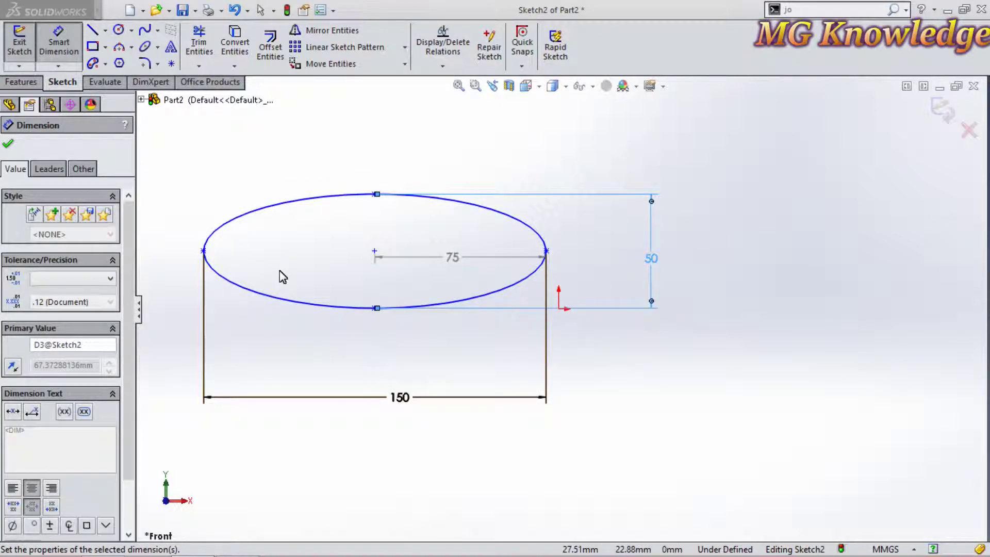
left_click(7, 145)
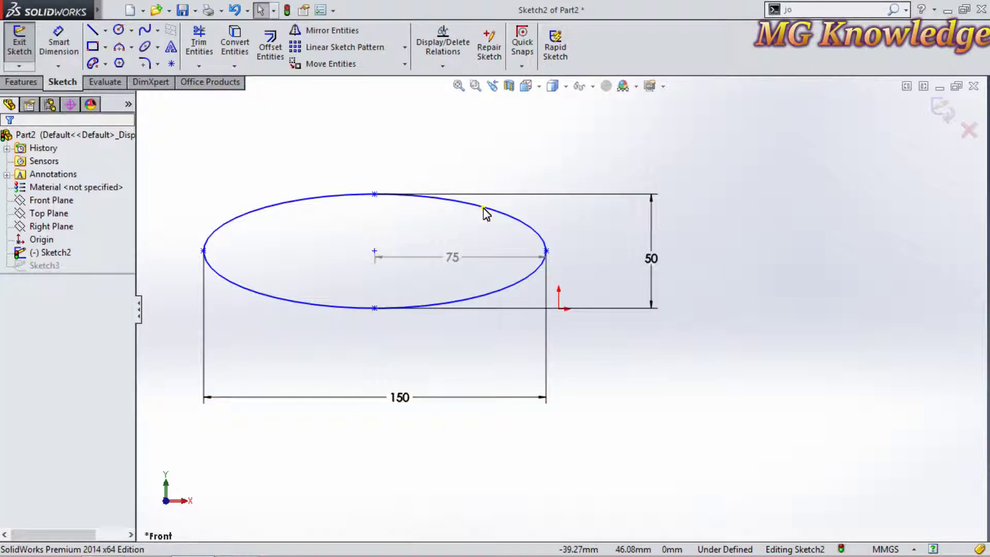
left_click(483, 208)
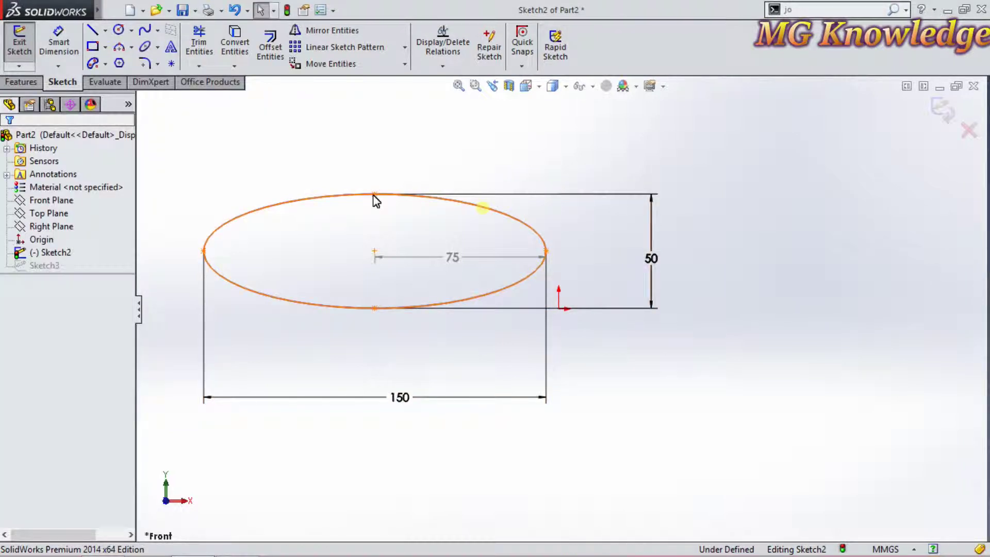
key("Delete")
Step: Choose Partial Ellipse and place its centre, a 93.8 major radius and a smaller minor radius
left_click(159, 47)
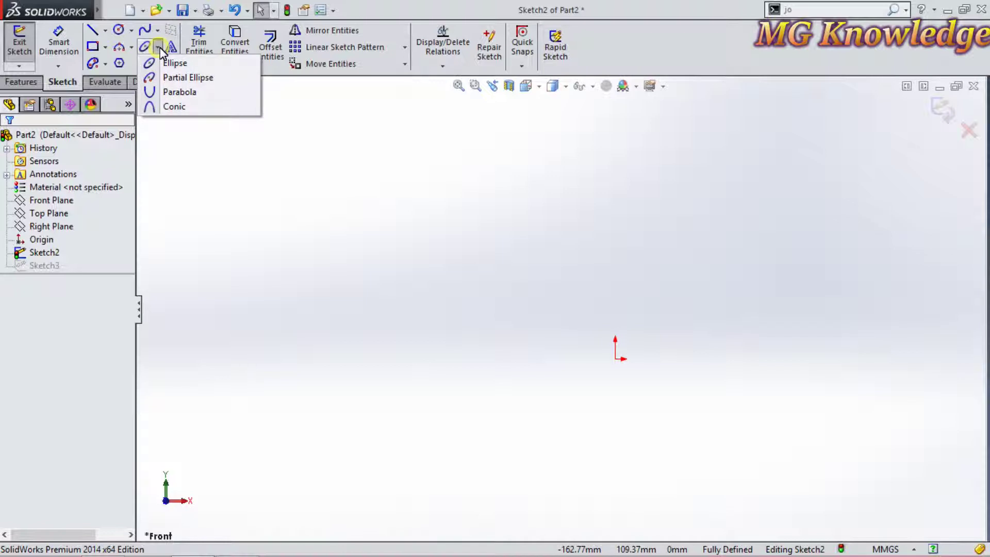
left_click(165, 84)
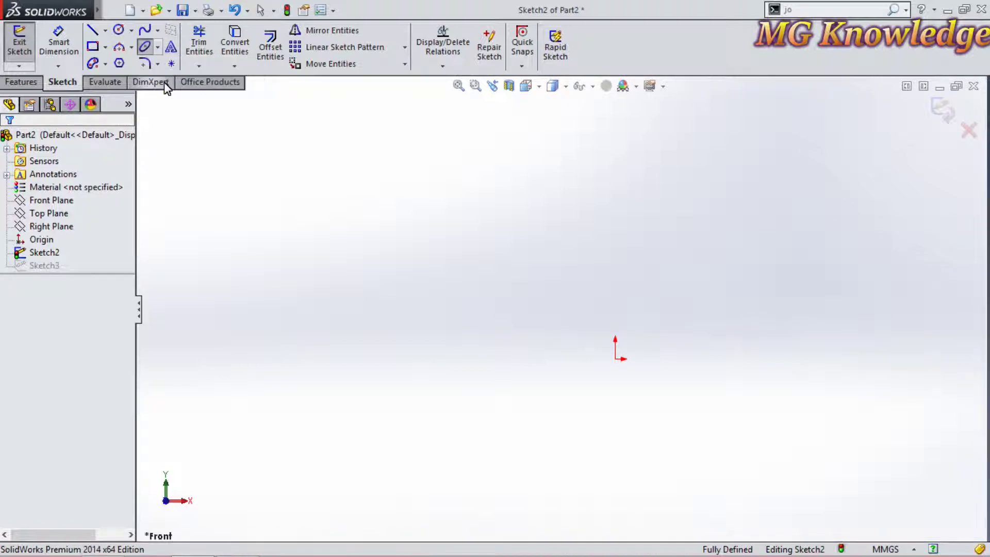
left_click(382, 269)
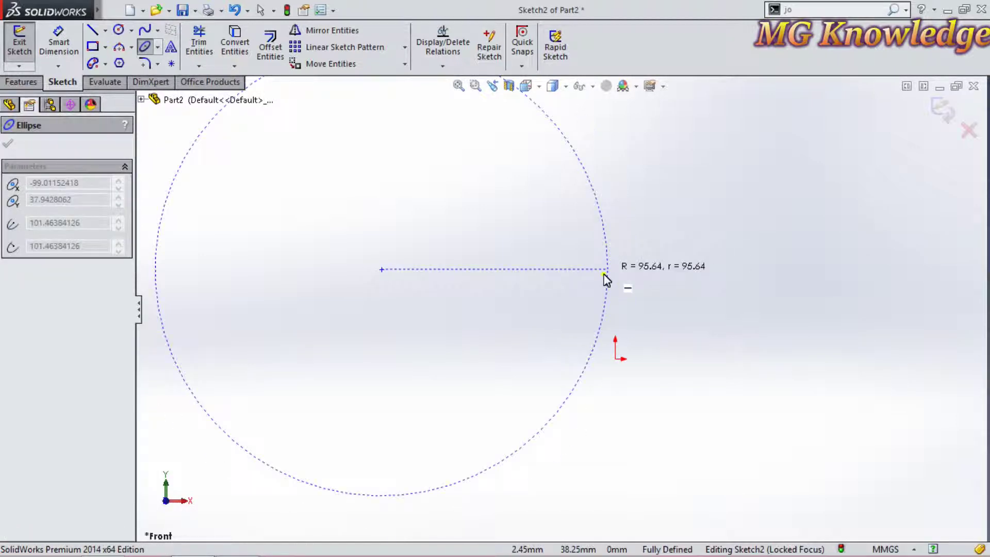
left_click(603, 269)
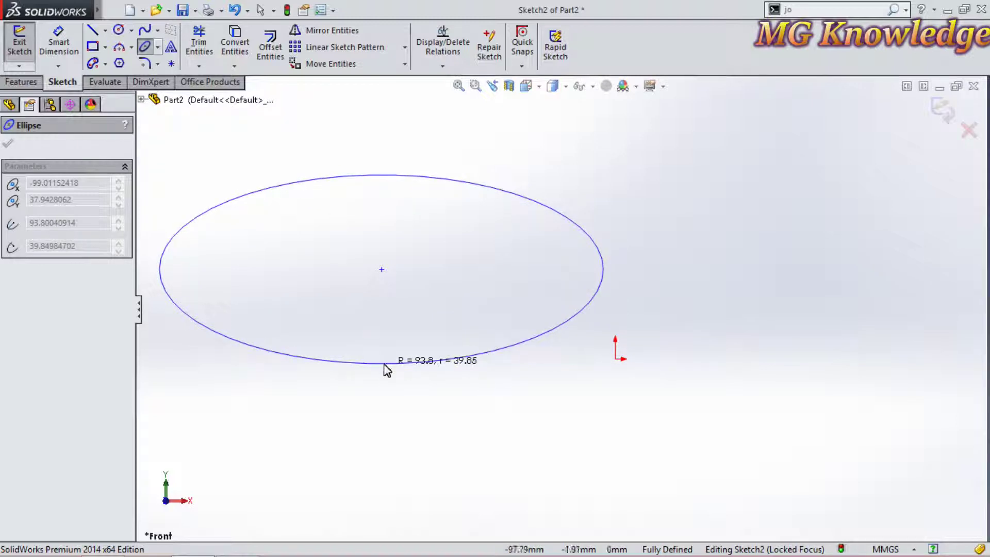
left_click(383, 357)
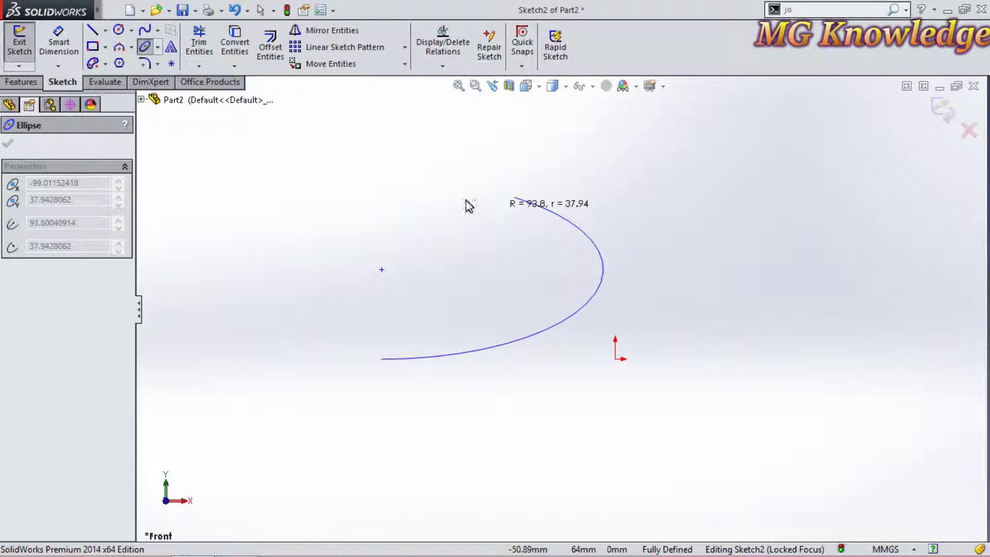
Step: Finish the partial ellipse, then undo it so Sketch2 is empty again
left_click(202, 316)
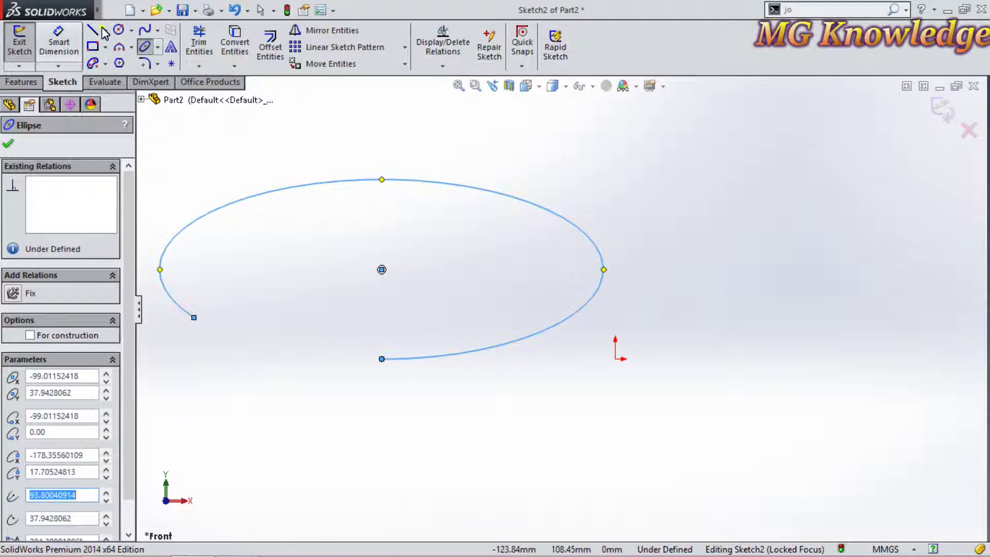
left_click(105, 63)
left_click(94, 32)
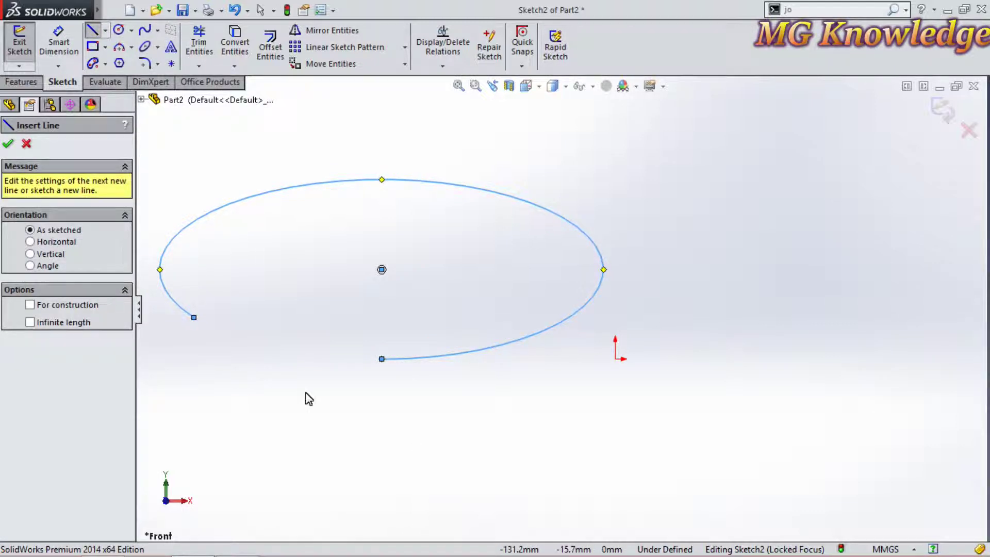
key("Escape")
key("ctrl+z")
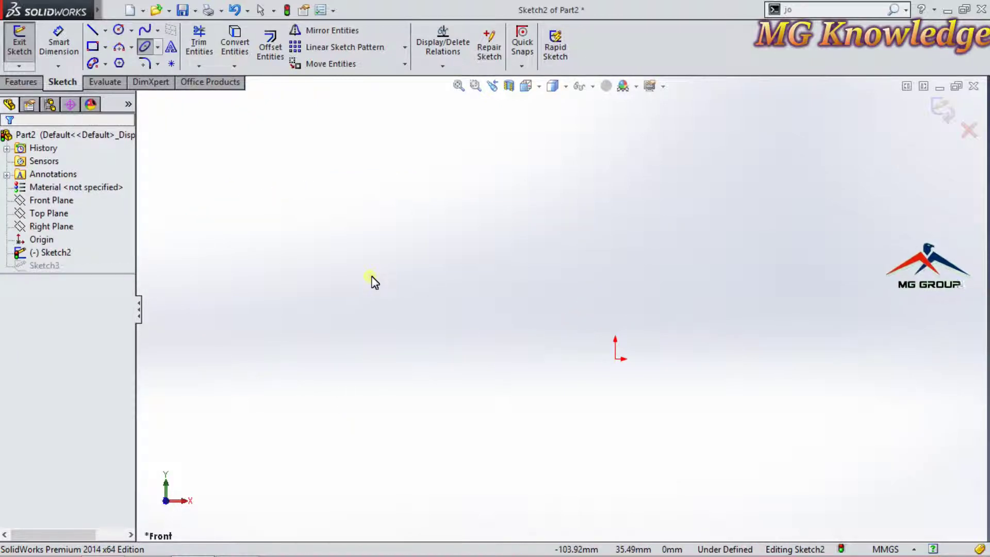
Step: Draw a U-shaped parabola left of the origin, focus just above the vertex, and accept it
left_click(369, 276)
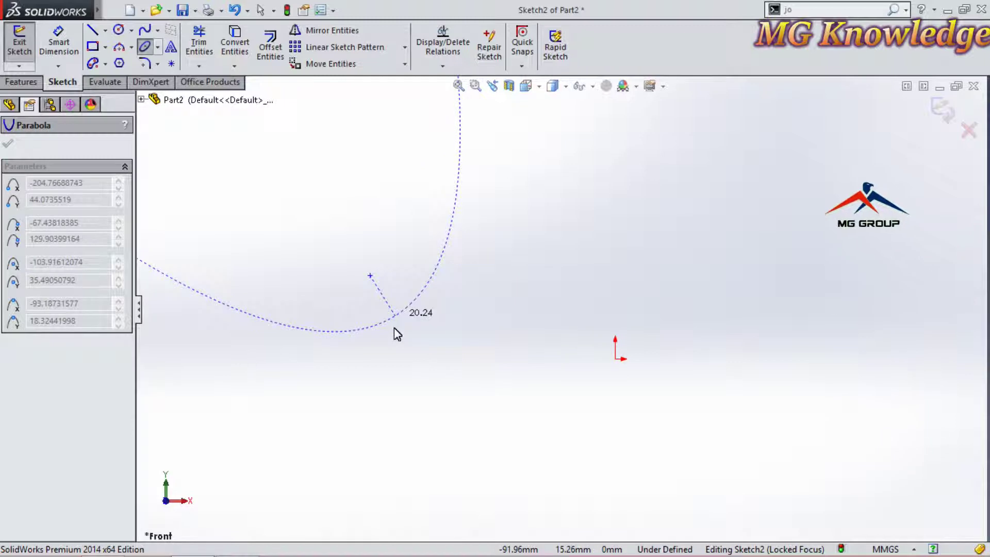
left_click(370, 308)
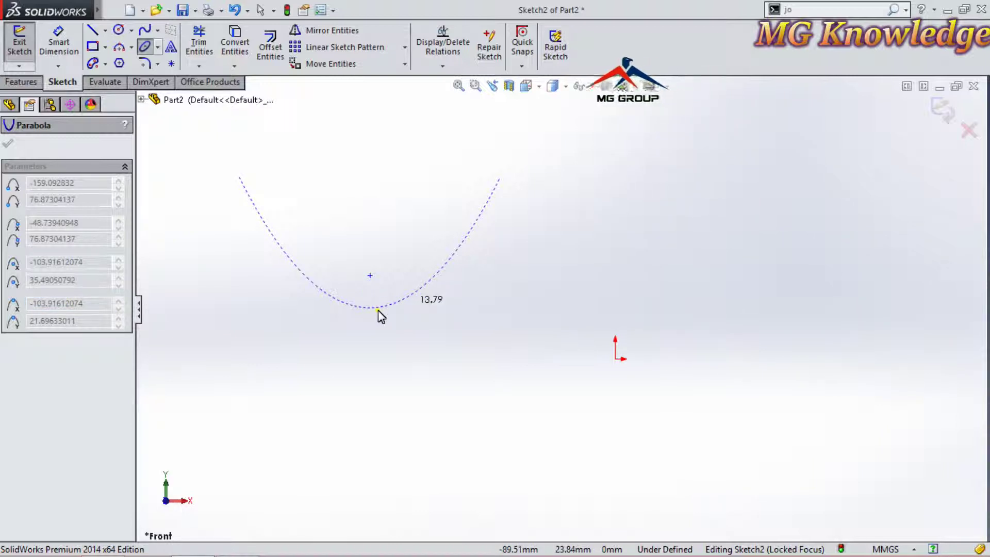
left_click(375, 310)
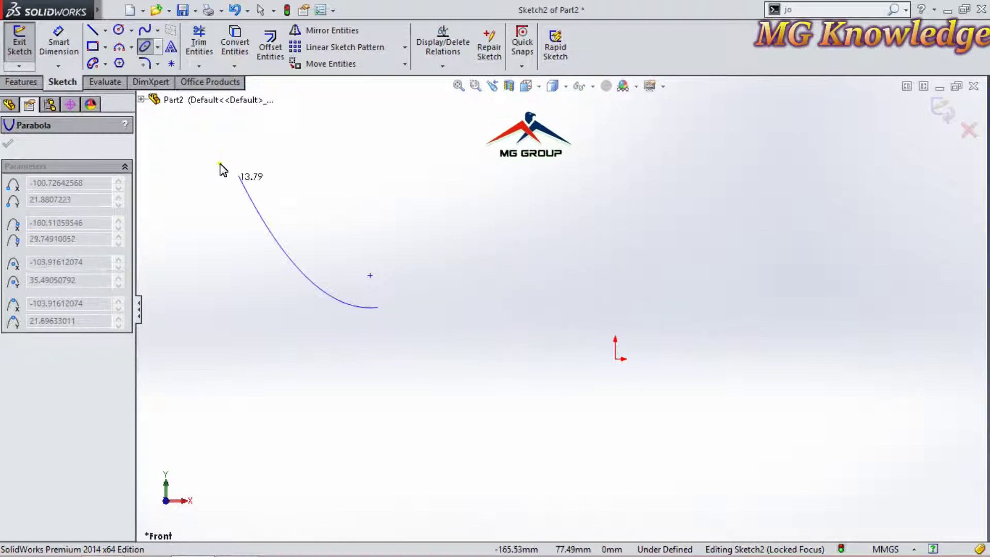
left_click(219, 163)
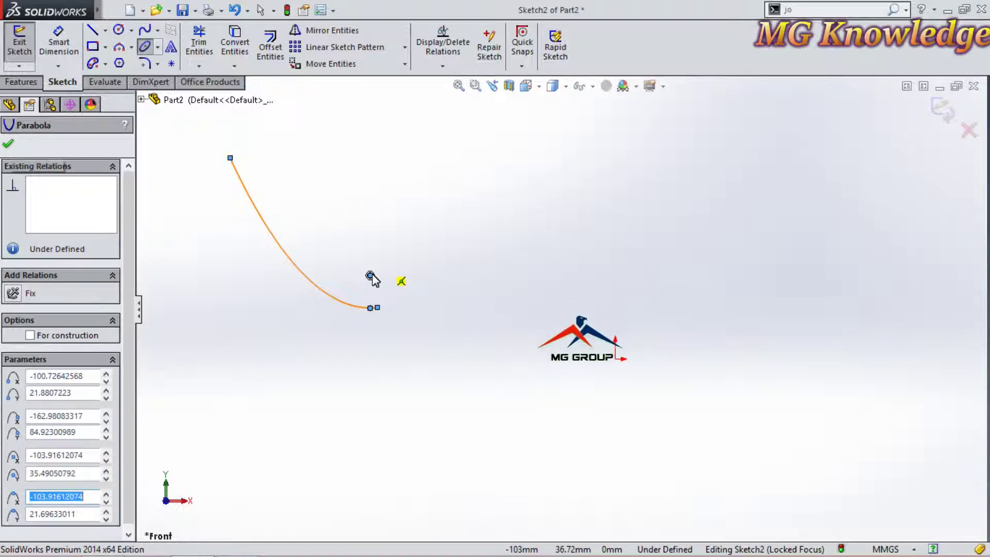
left_click_drag(371, 308, 375, 316)
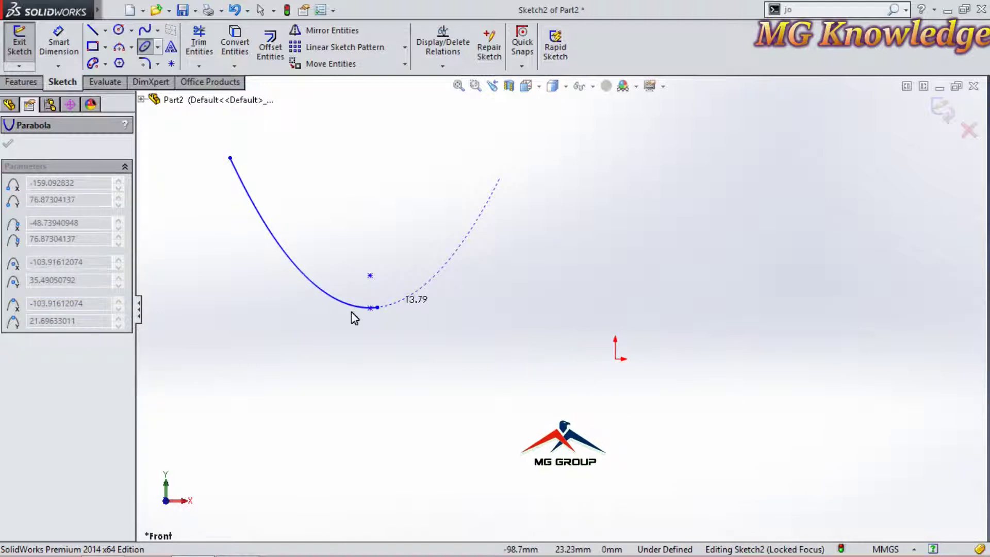
left_click(378, 308)
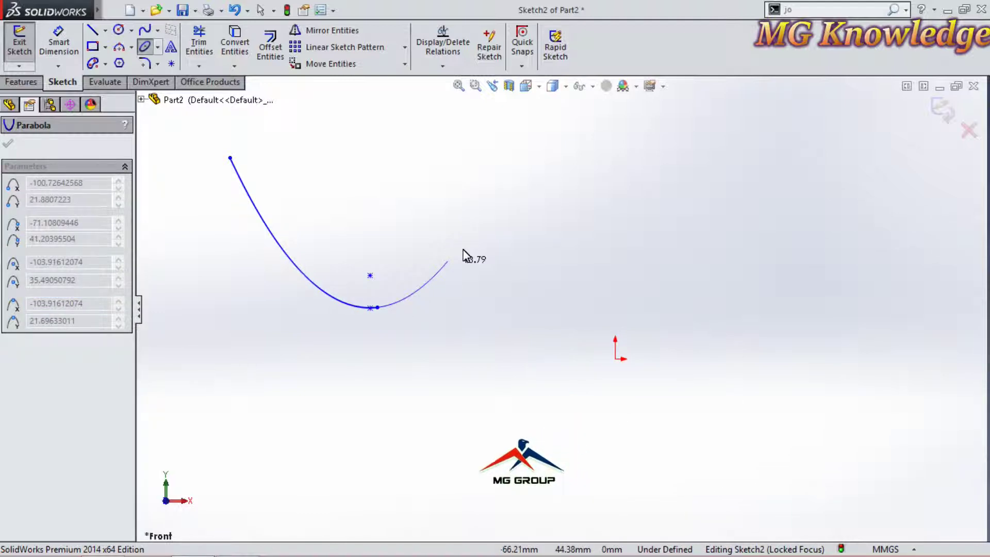
left_click(525, 122)
left_click(7, 146)
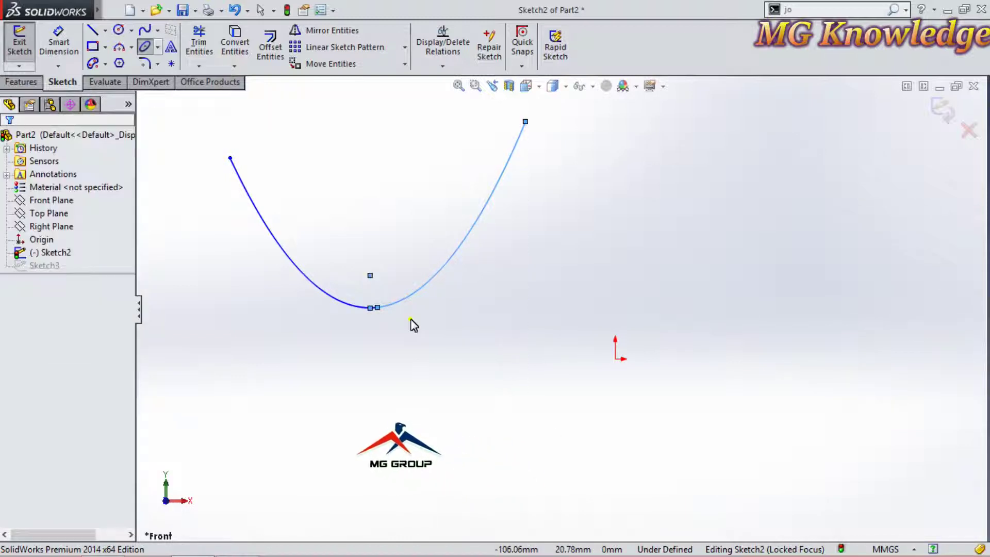
key("Escape")
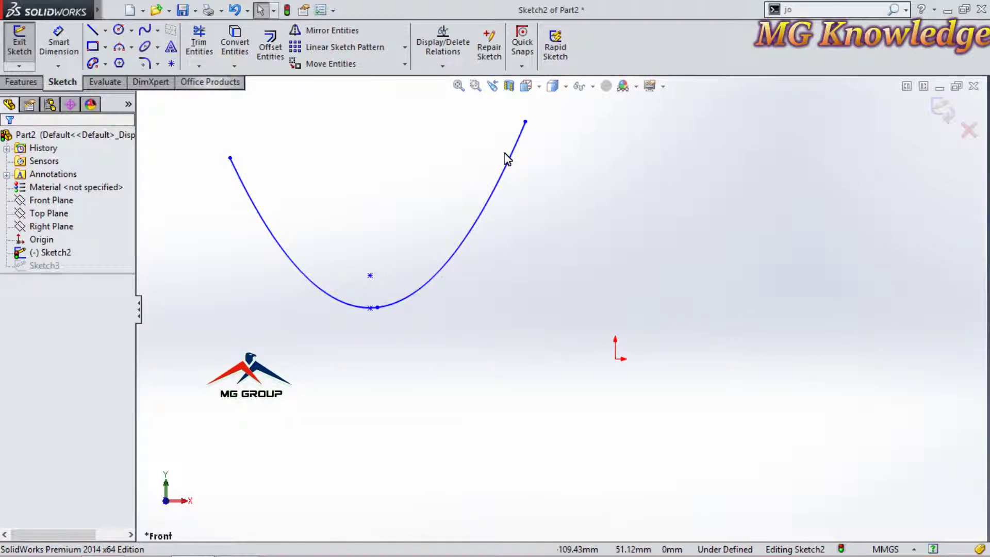
Step: Draw a sharply pointed V-shaped conic dipping below and right of the origin
left_click(158, 47)
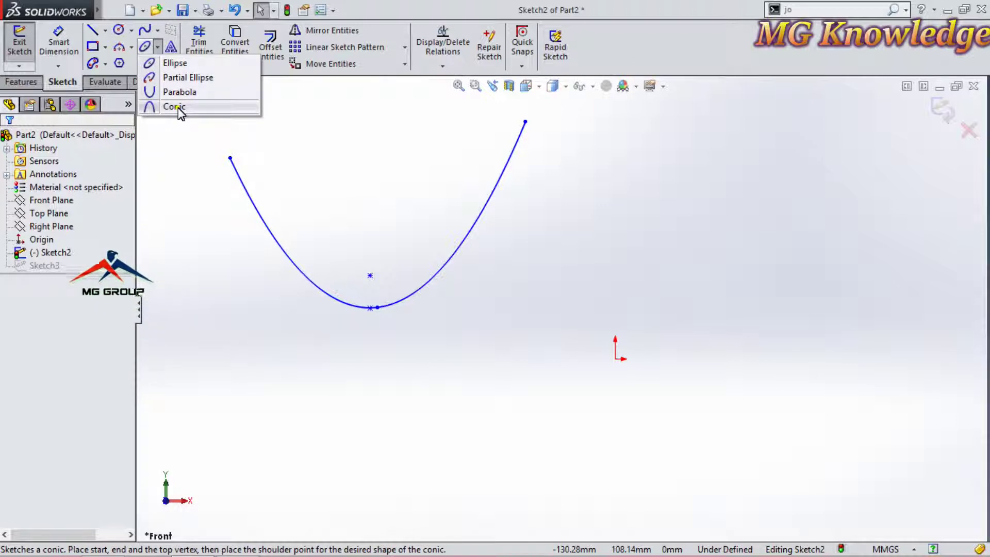
left_click(178, 107)
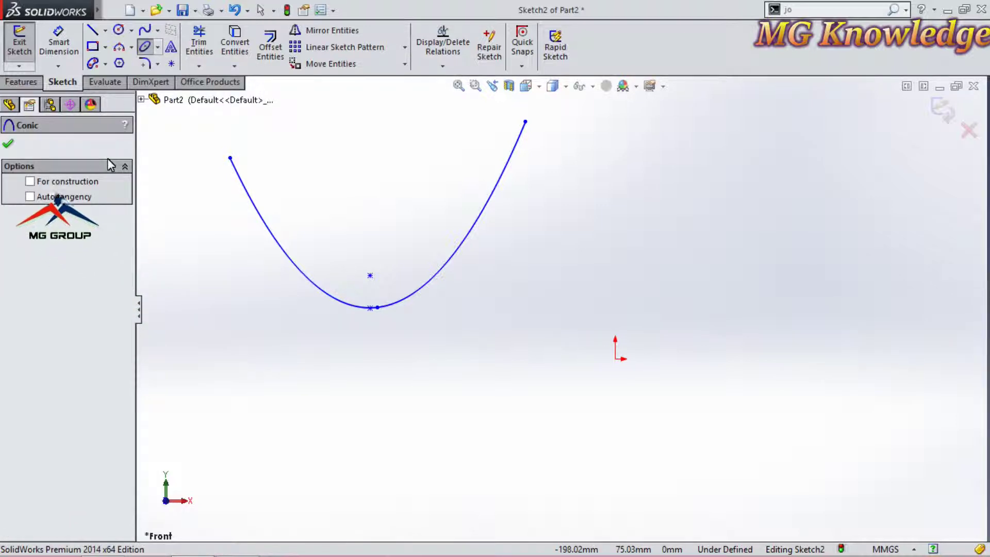
left_click(527, 329)
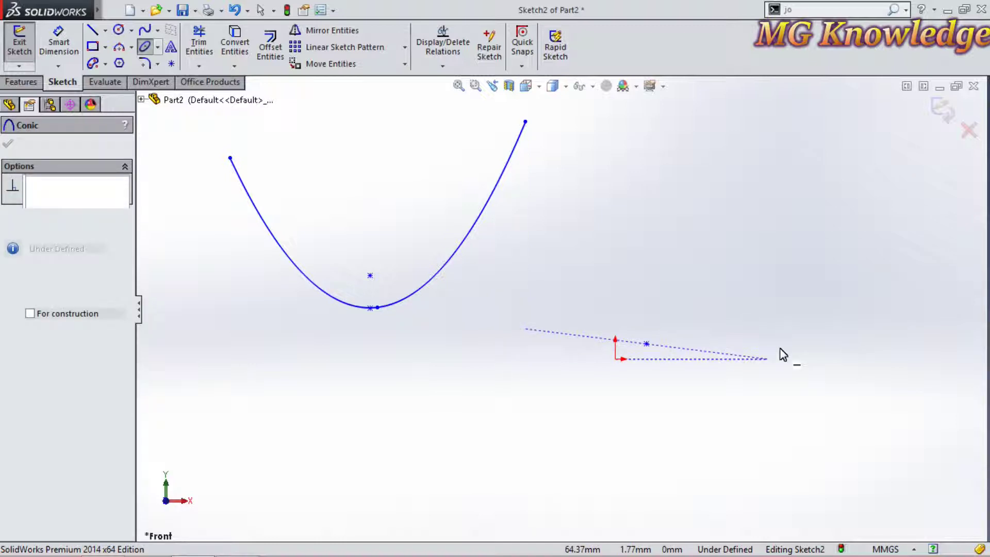
left_click(756, 322)
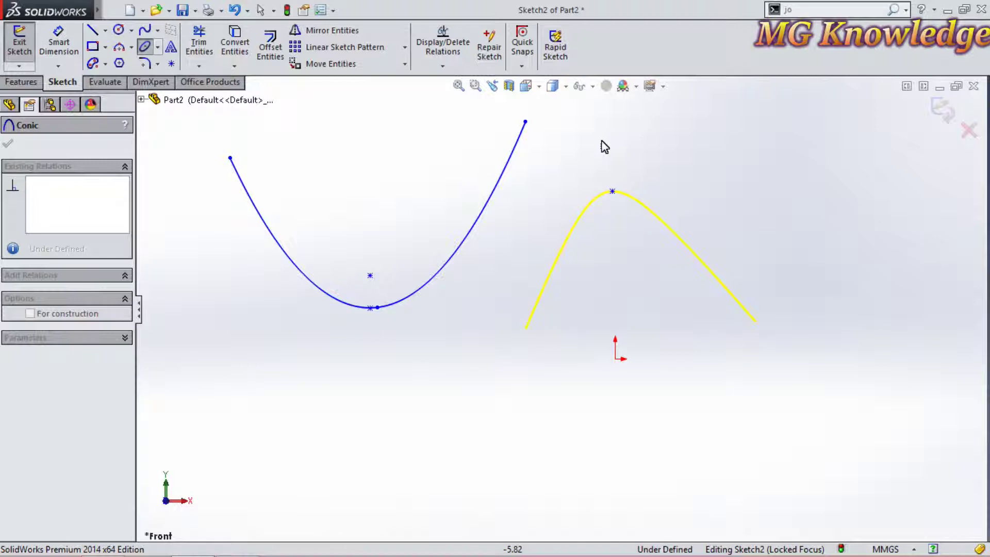
left_click(668, 487)
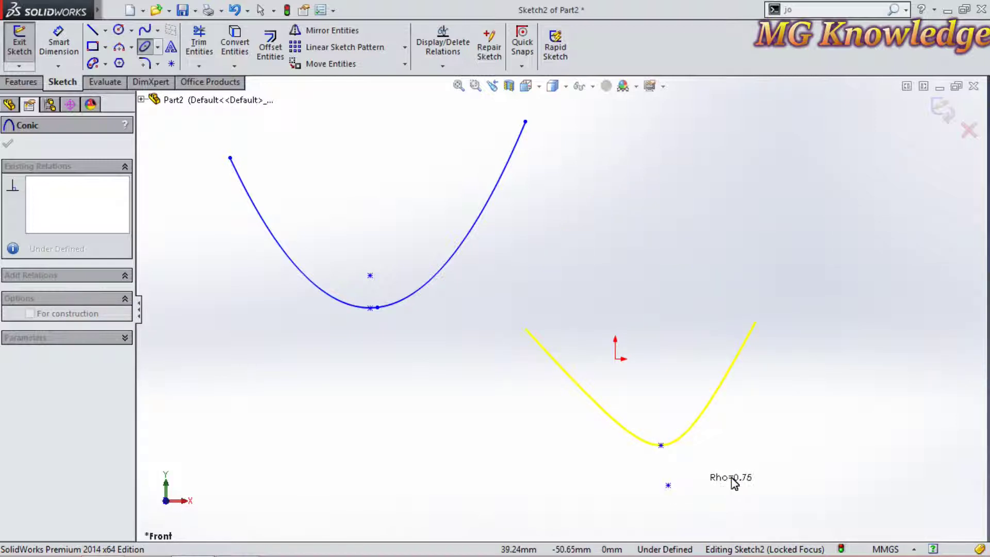
left_click(618, 482)
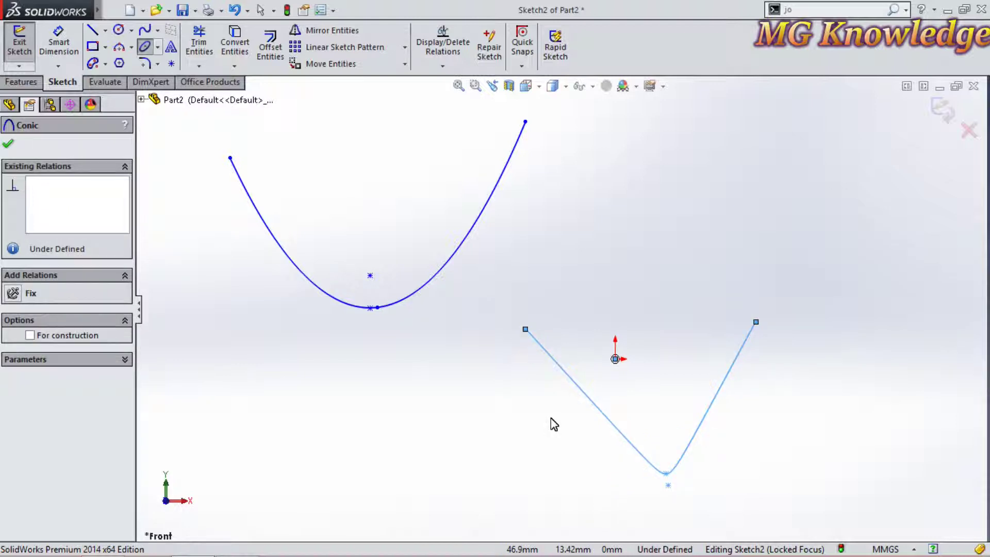
left_click(8, 145)
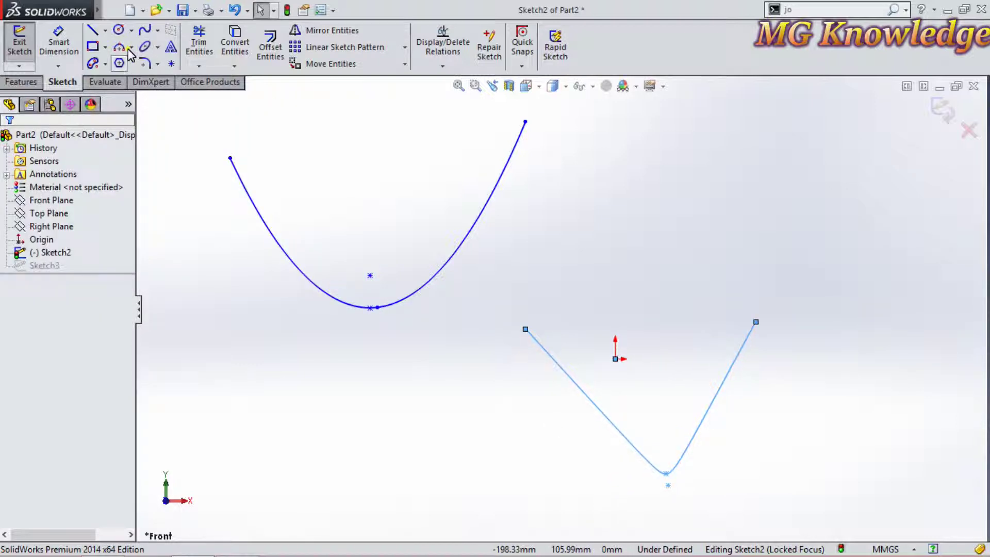
Step: Select all sketch entities and delete the parabola and conic curves
left_click(130, 47)
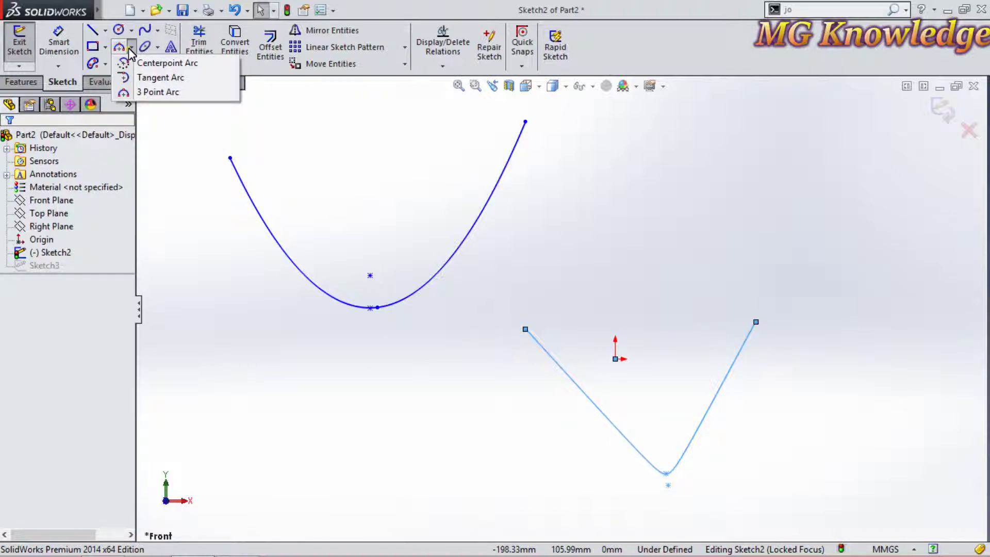
left_click(312, 384)
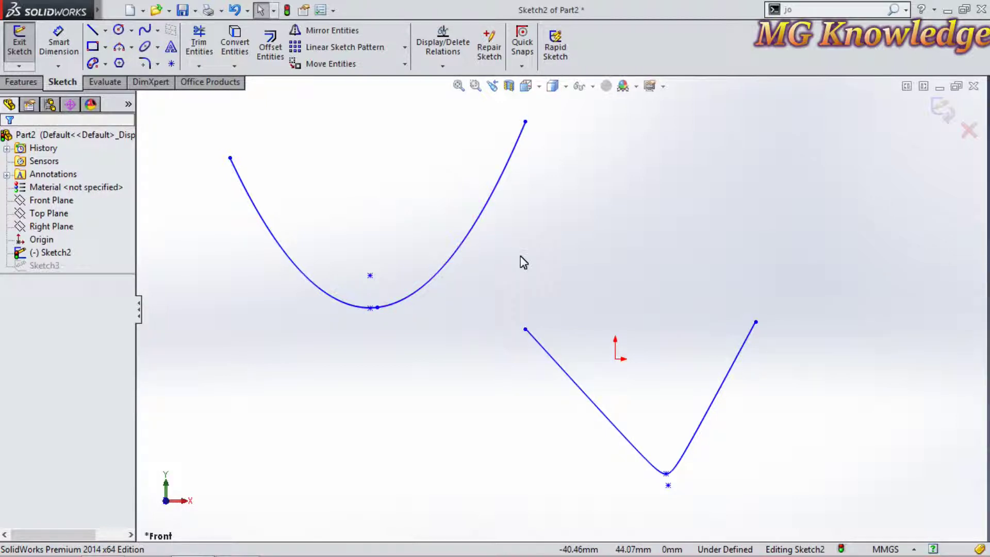
key("ctrl+a")
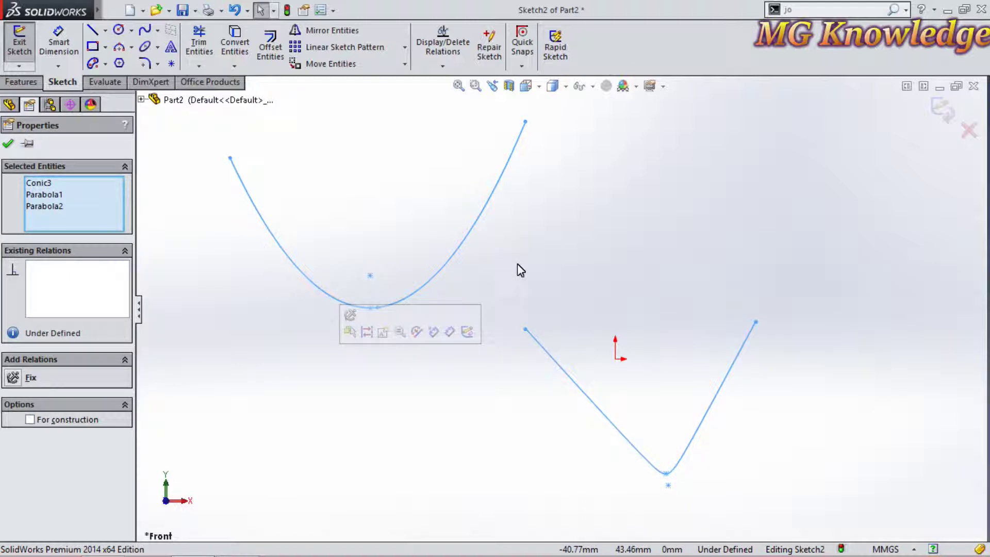
key("Delete")
left_click(158, 64)
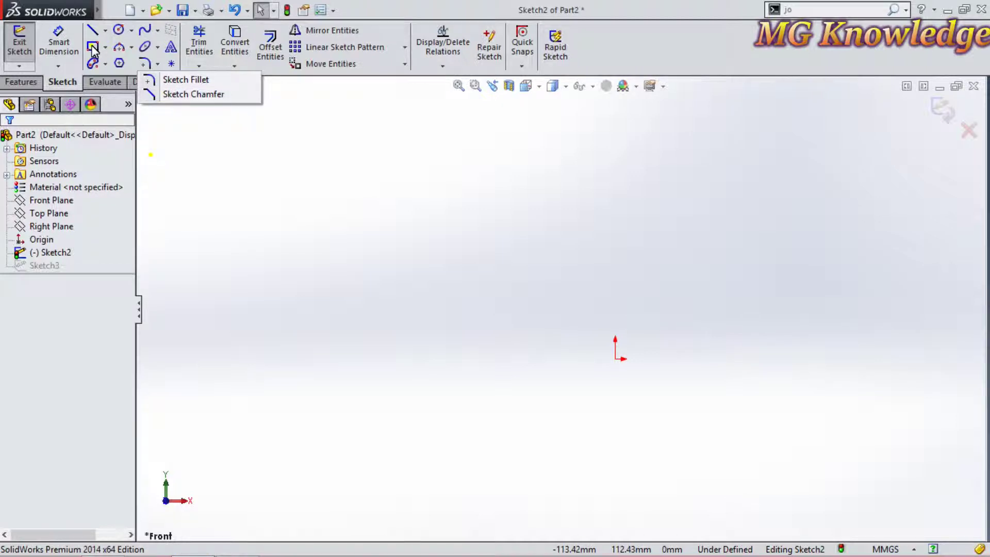
Step: Draw a center rectangle on the origin with diagonal construction lines, then fit it in view
key("r")
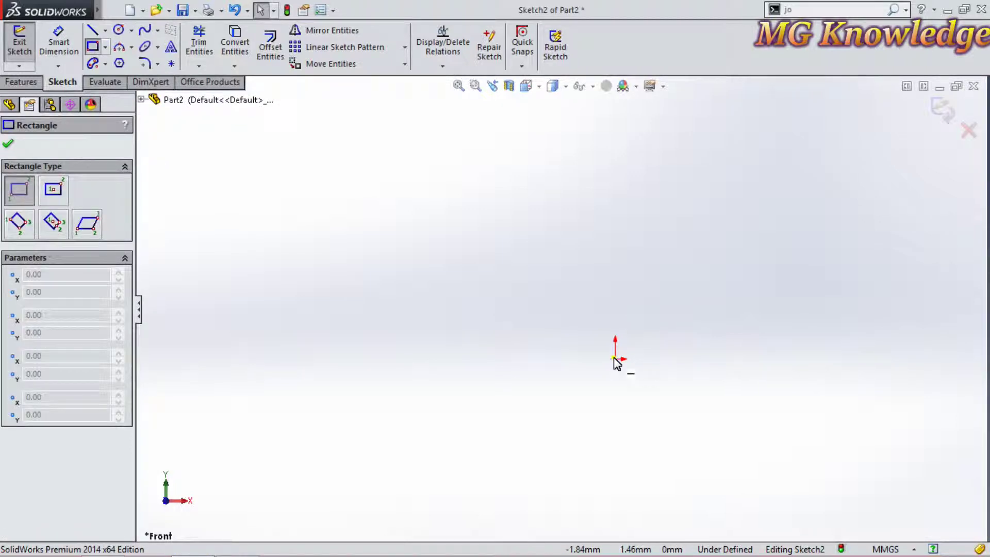
left_click(614, 359)
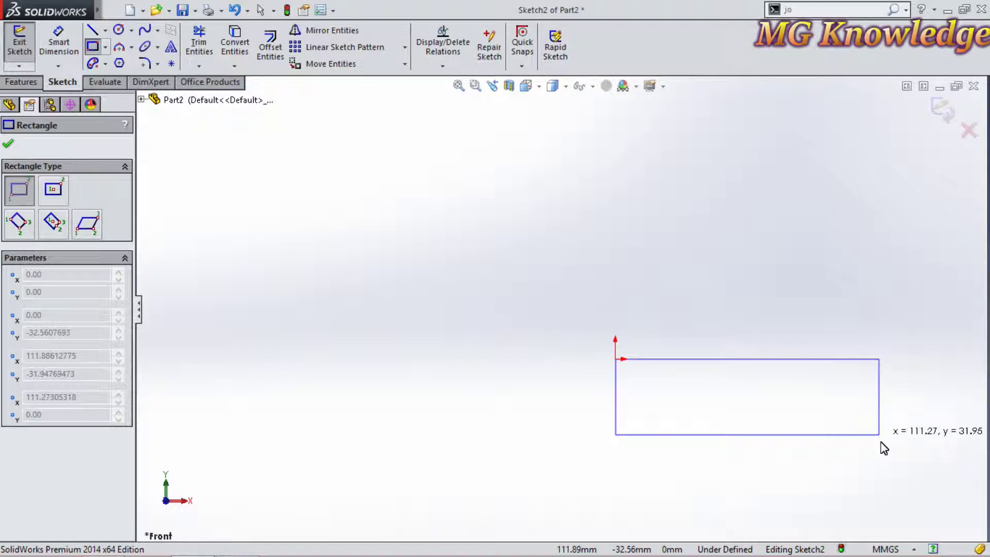
left_click(105, 47)
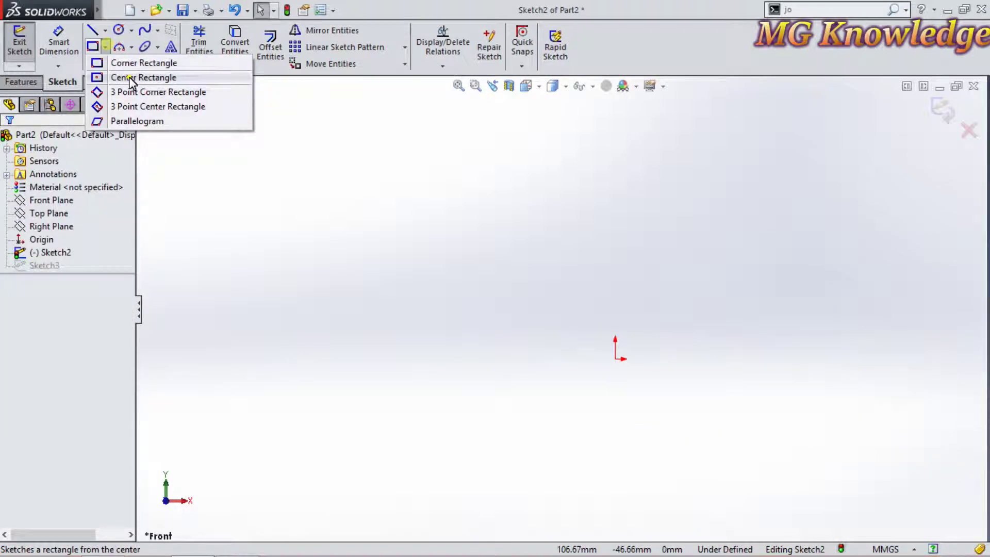
left_click(132, 78)
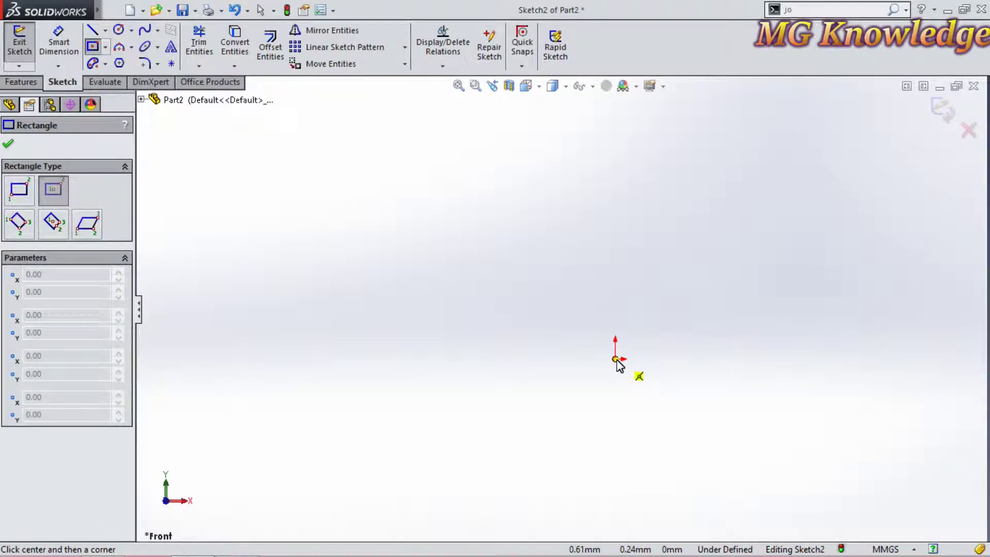
left_click(616, 359)
left_click(813, 477)
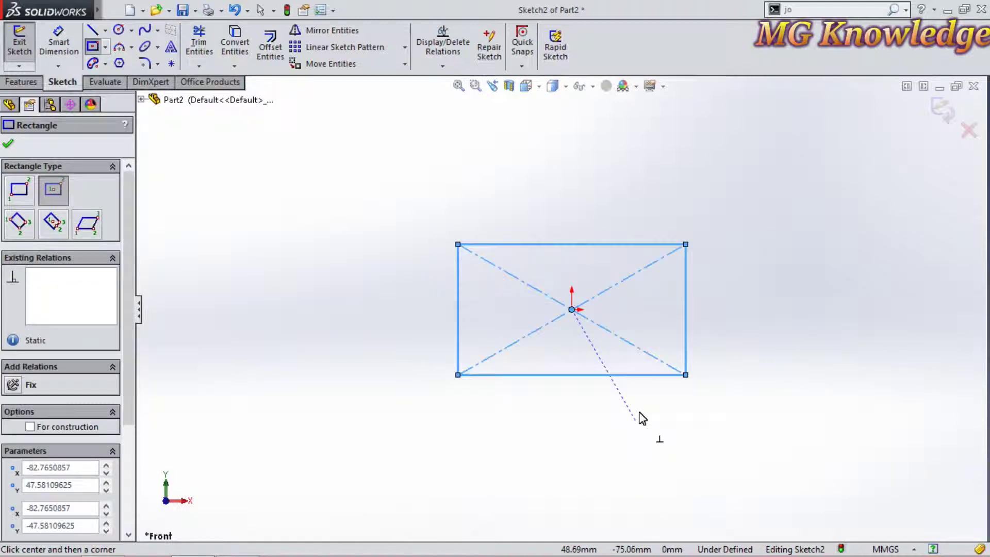
scroll(649, 428, "down", 3)
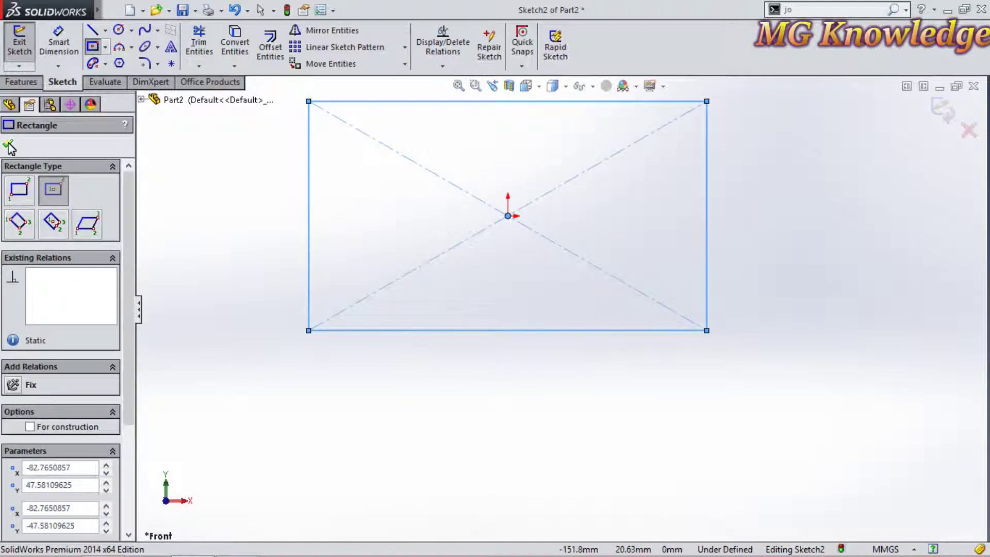
left_click(10, 148)
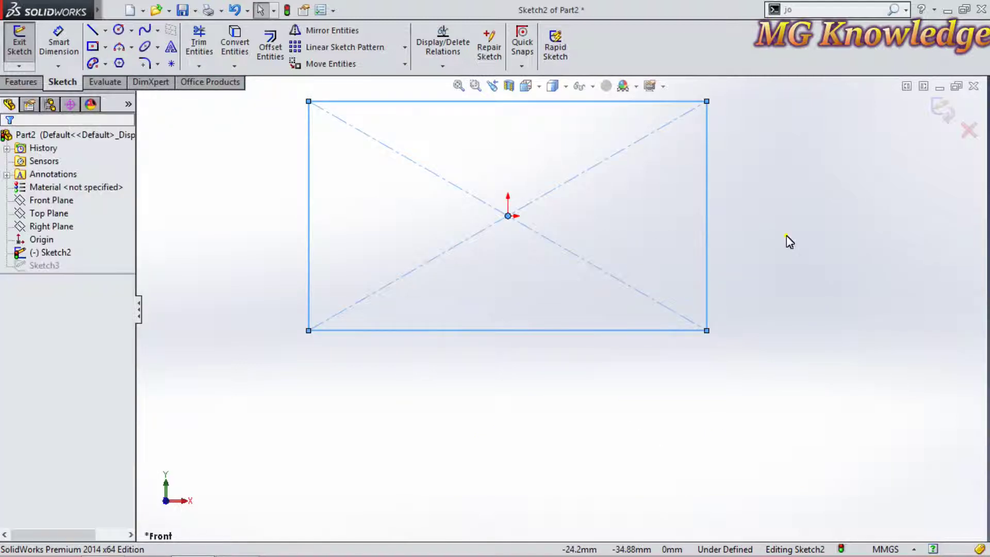
scroll(559, 309, "up", 2)
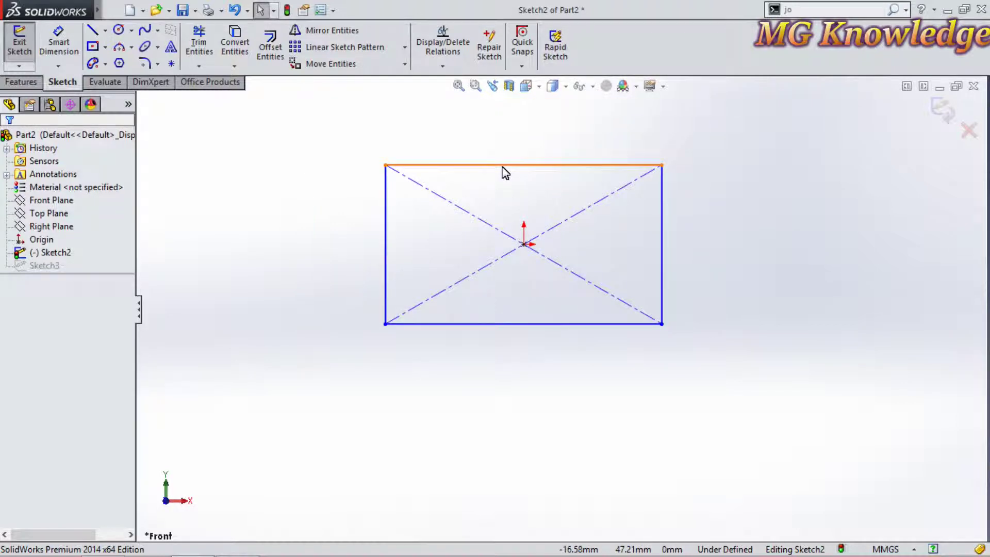
key("f")
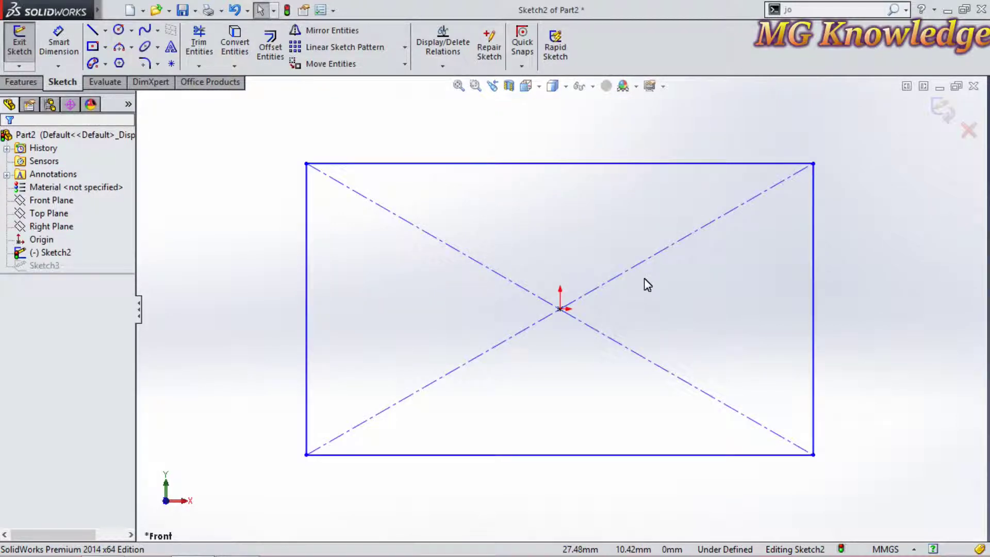
key("z")
left_click(146, 63)
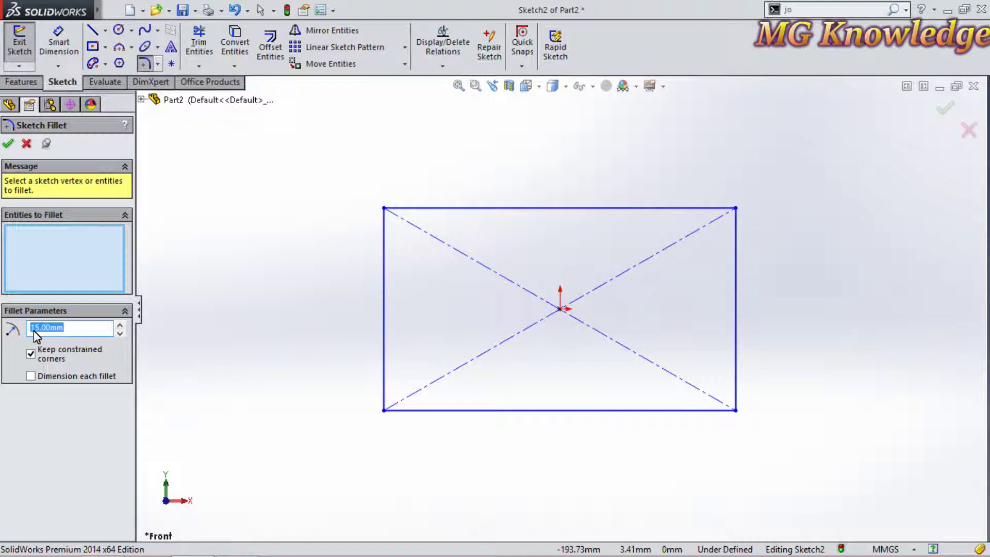
Step: Fillet the top-left, bottom-left and bottom-right corners at R20, leaving top-right sharp
type("10")
left_click(384, 240)
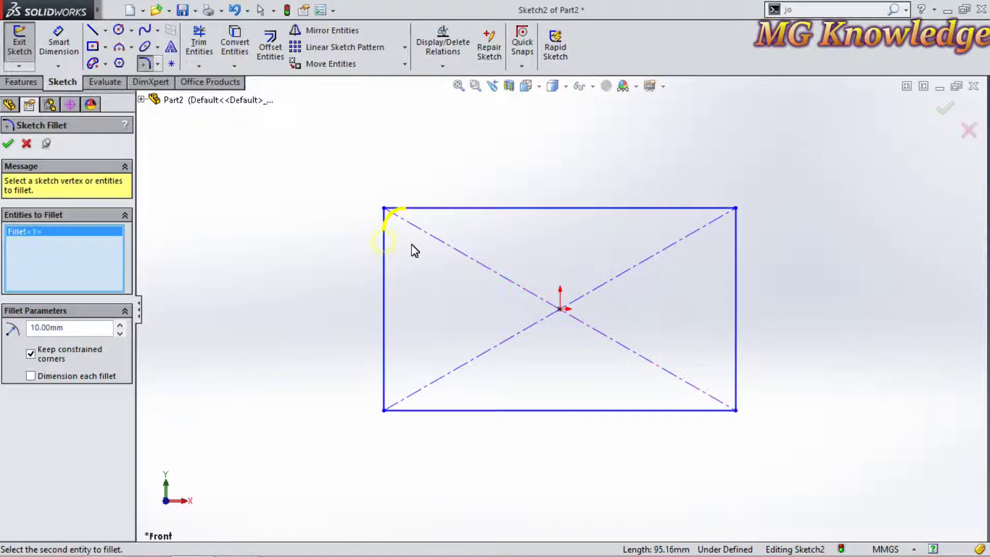
left_click(67, 328)
type("20")
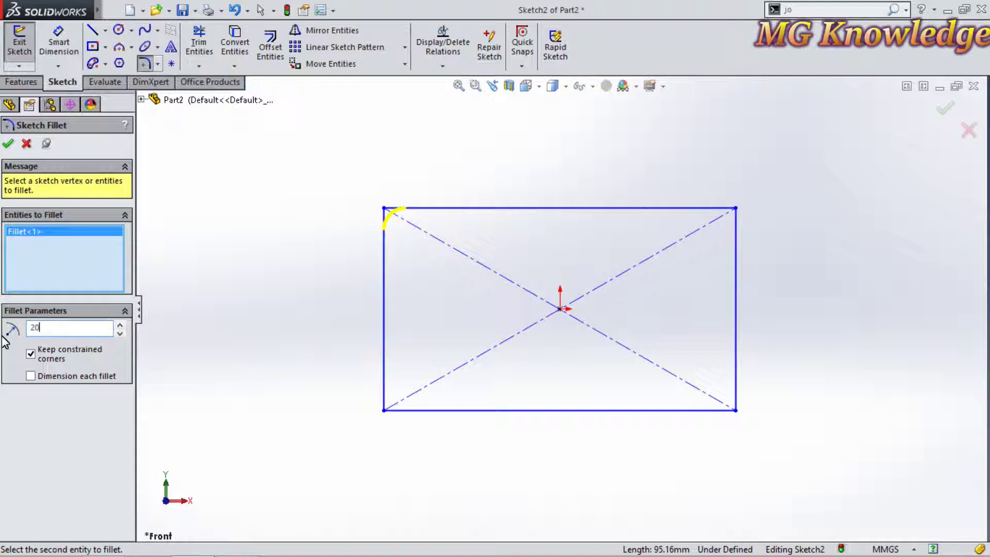
left_click(383, 321)
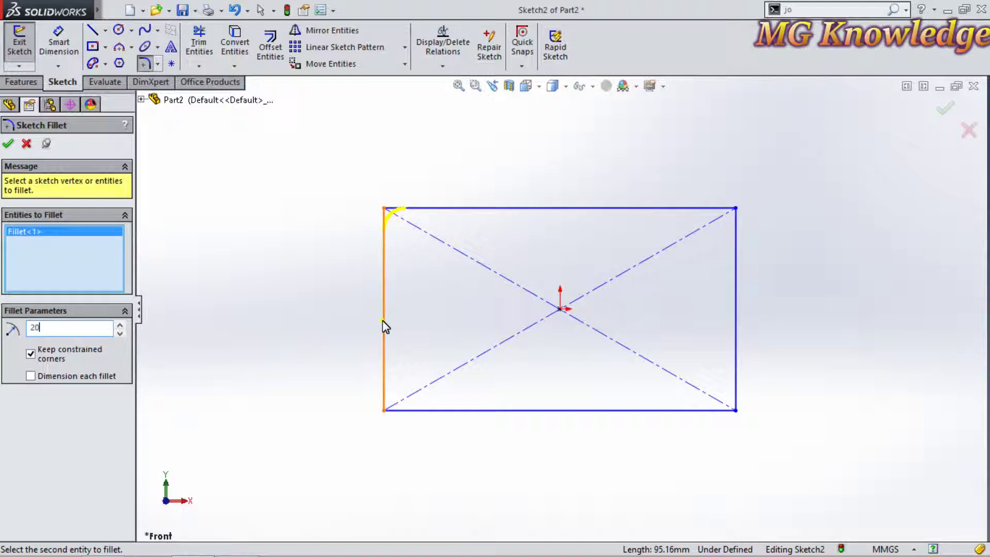
left_click(383, 324)
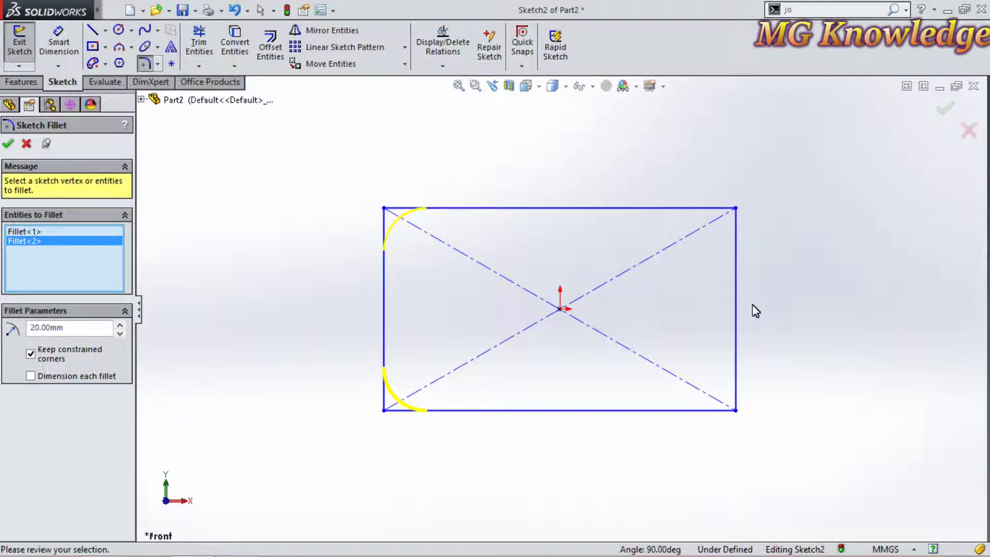
left_click(736, 369)
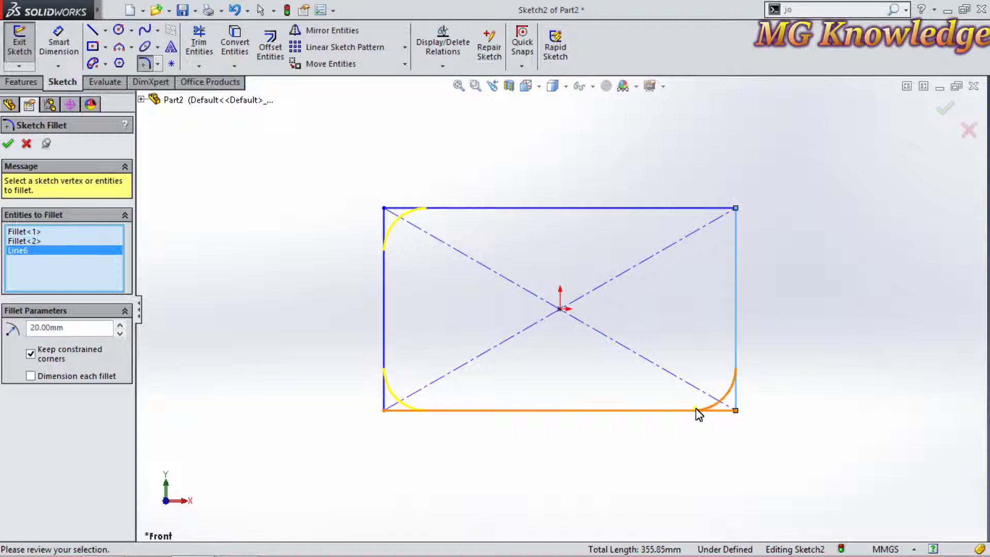
left_click(696, 410)
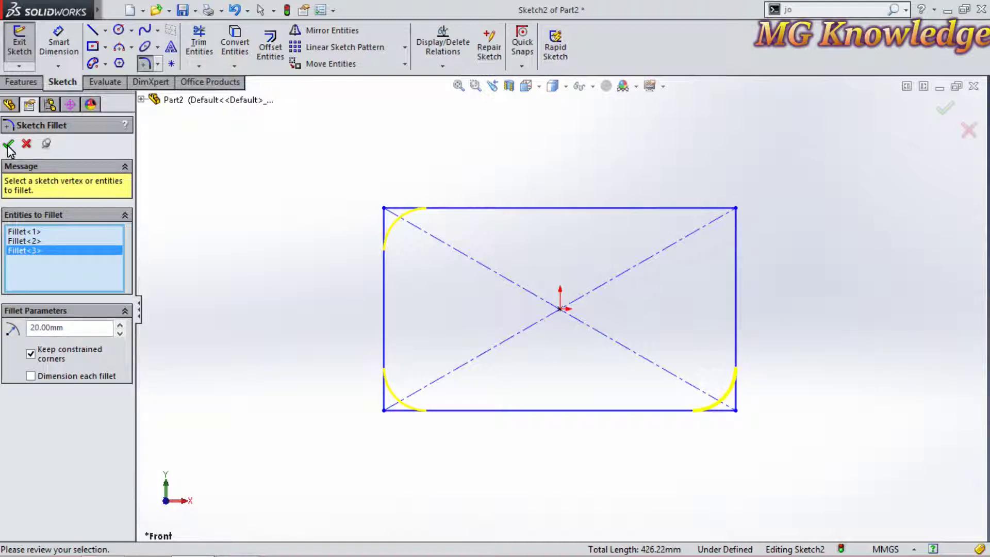
left_click(8, 145)
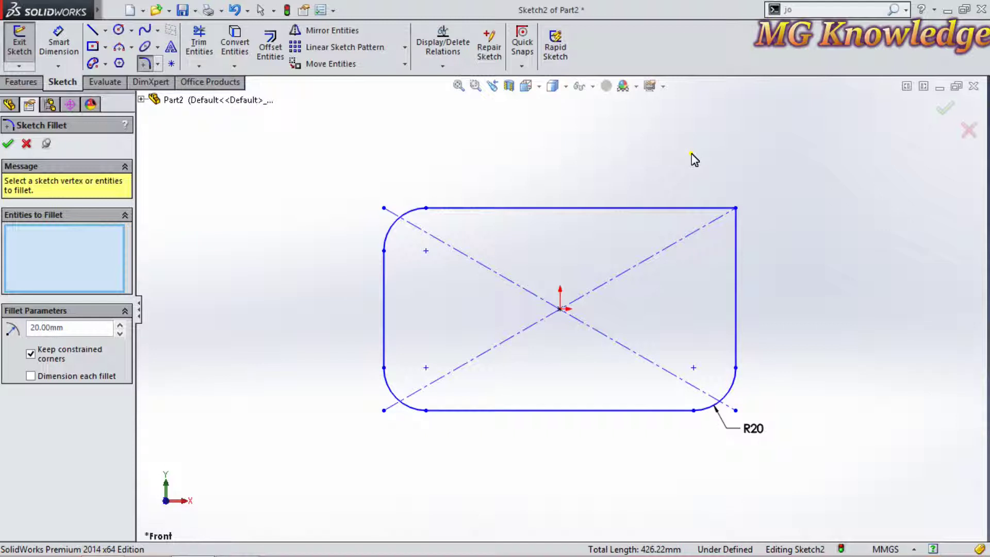
left_click(8, 145)
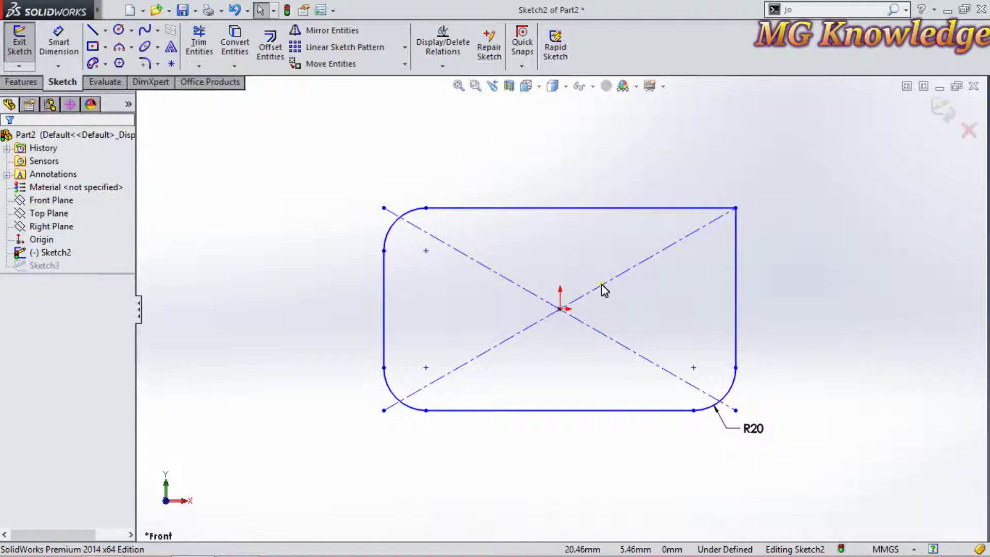
Step: Delete both diagonal construction lines and reposition the R20 fillet dimension
left_click(601, 284)
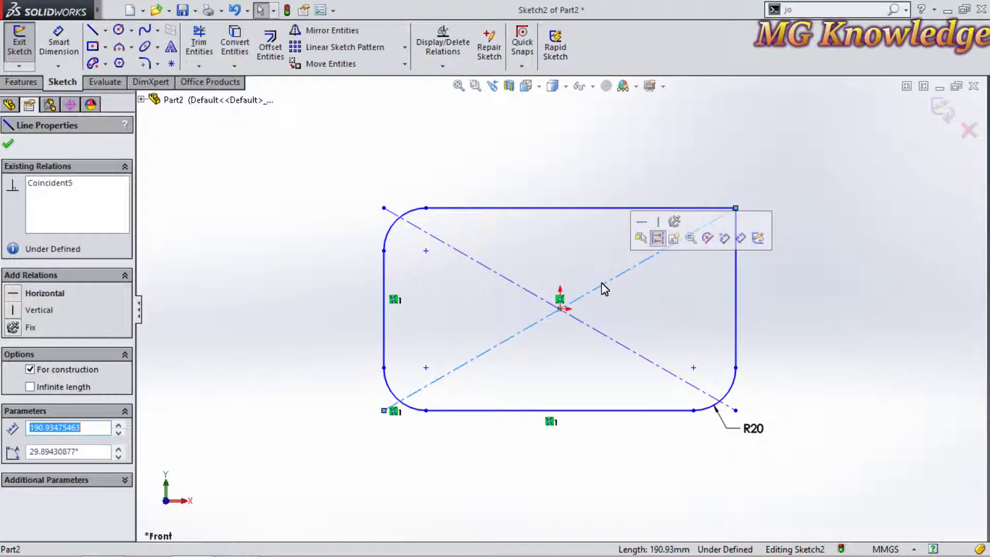
key("Delete")
left_click(593, 333)
key("Delete")
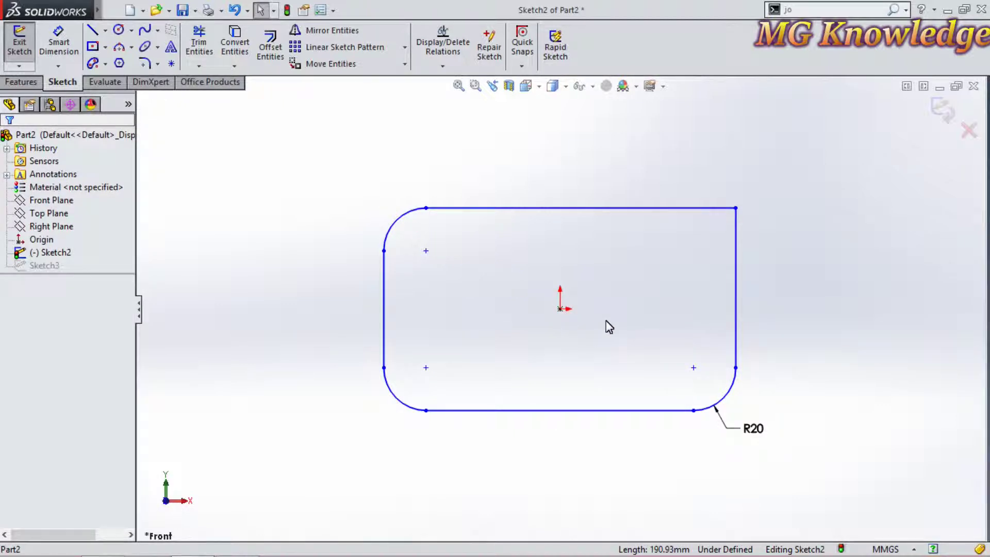
left_click(753, 431)
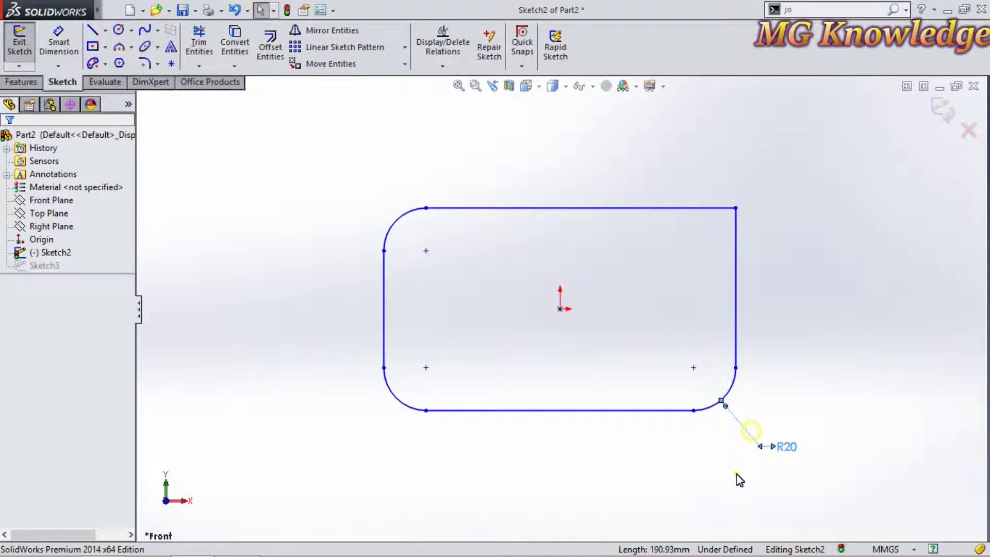
left_click(738, 479)
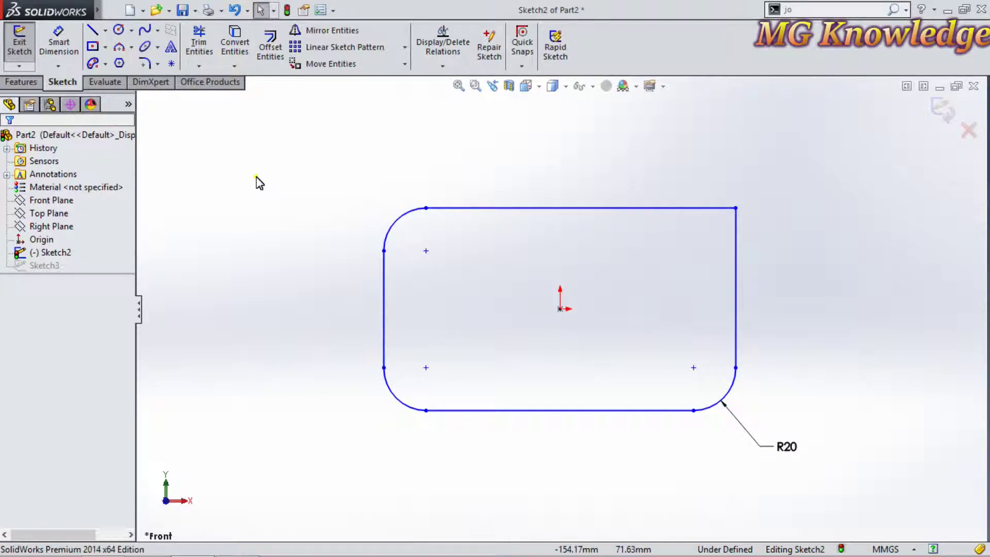
left_click(158, 64)
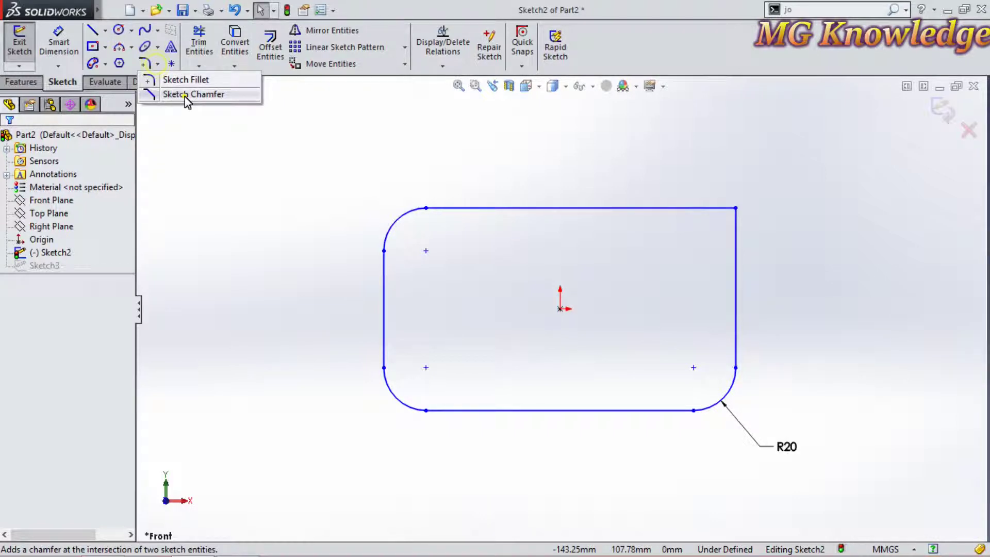
left_click(187, 96)
left_click(31, 194)
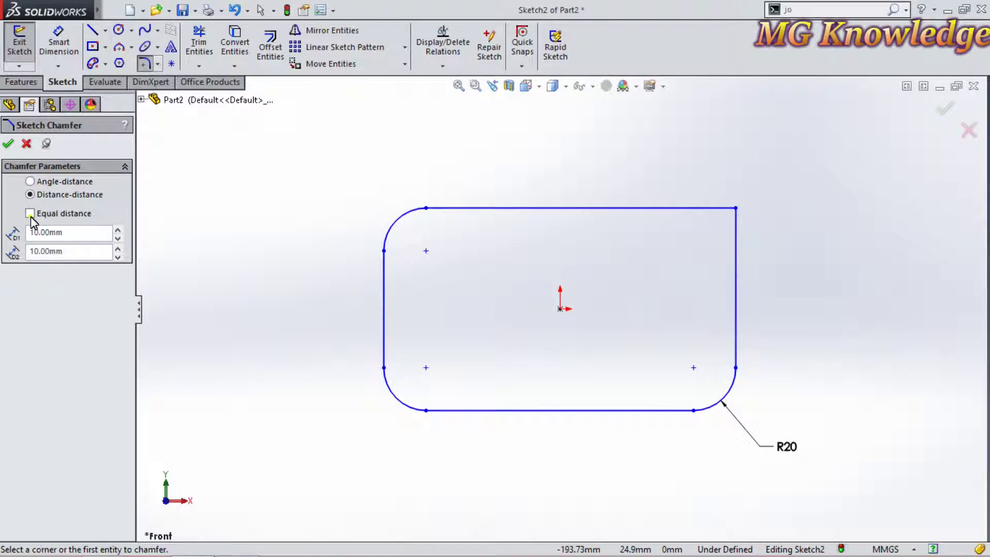
left_click(30, 218)
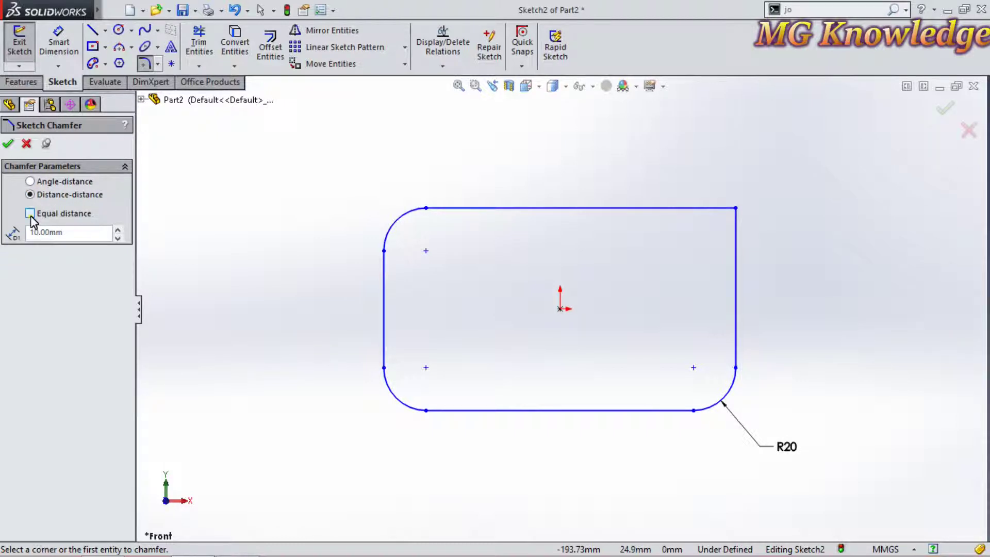
left_click(30, 213)
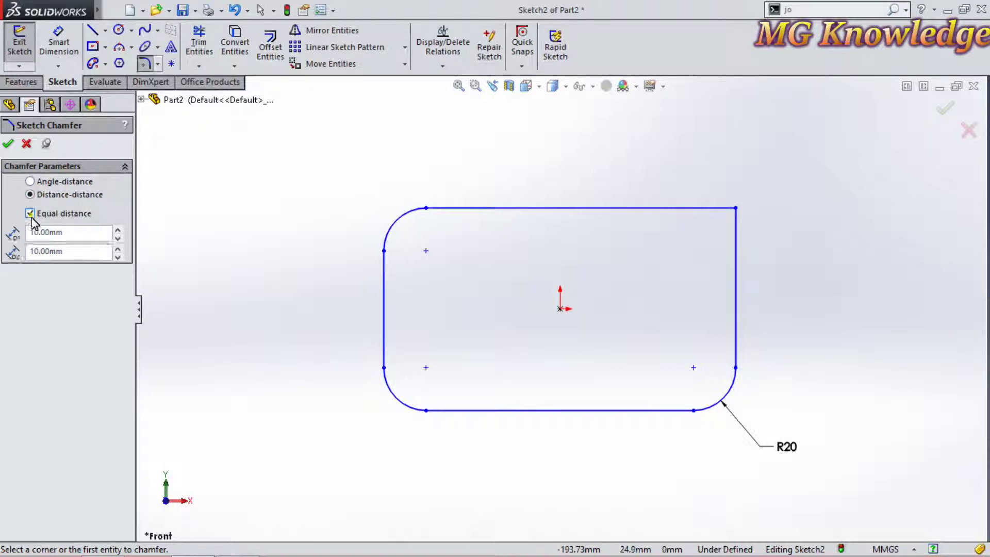
left_click(31, 216)
double_click(67, 255)
type("15")
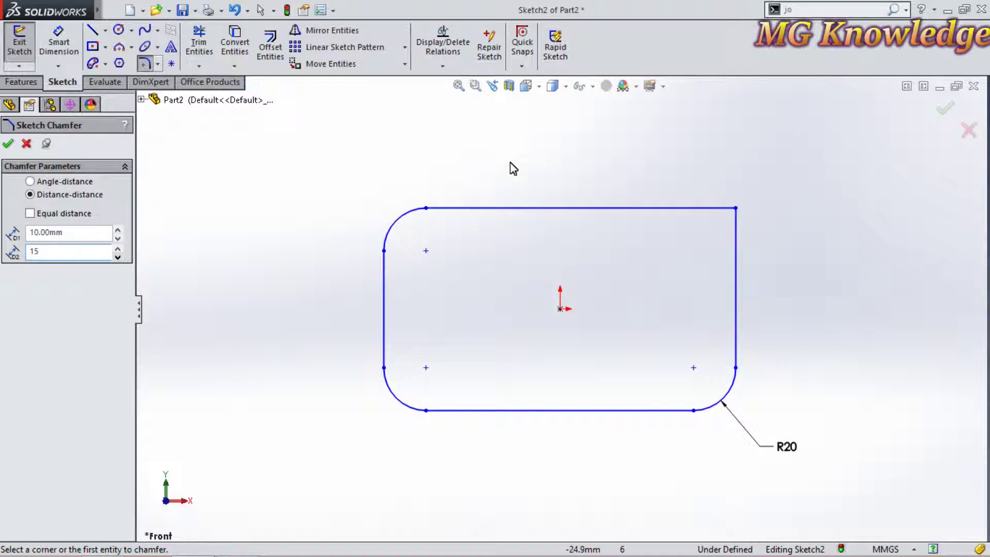
left_click(687, 208)
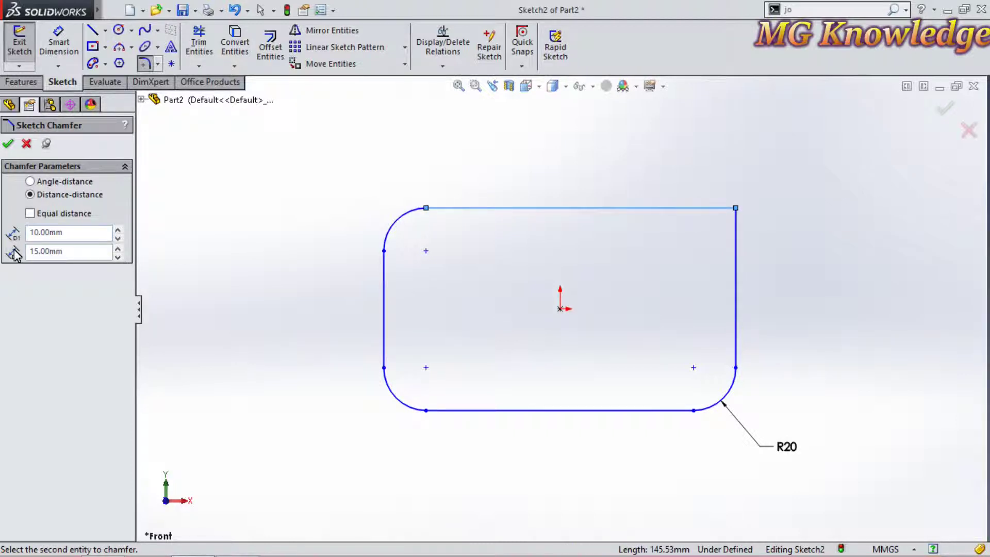
left_click(736, 269)
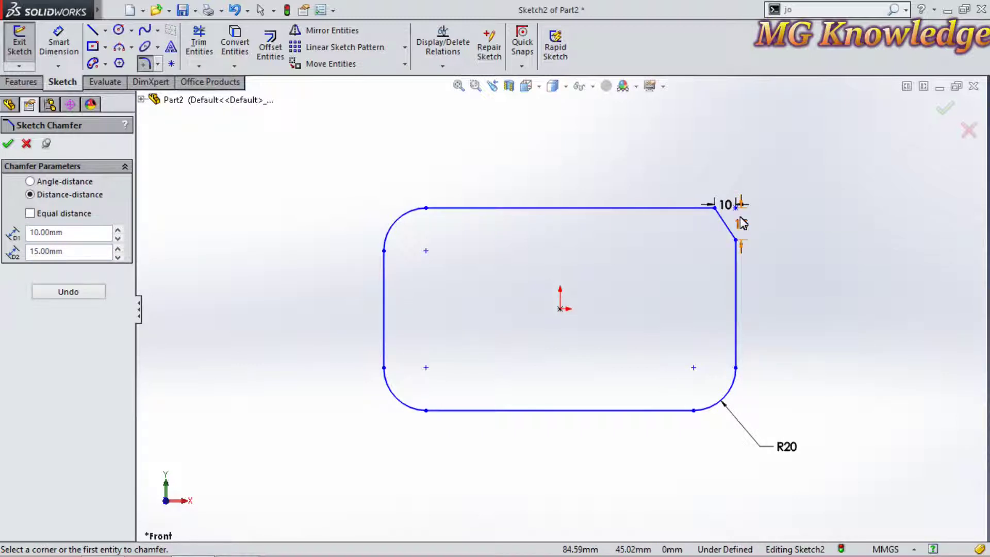
left_click(8, 144)
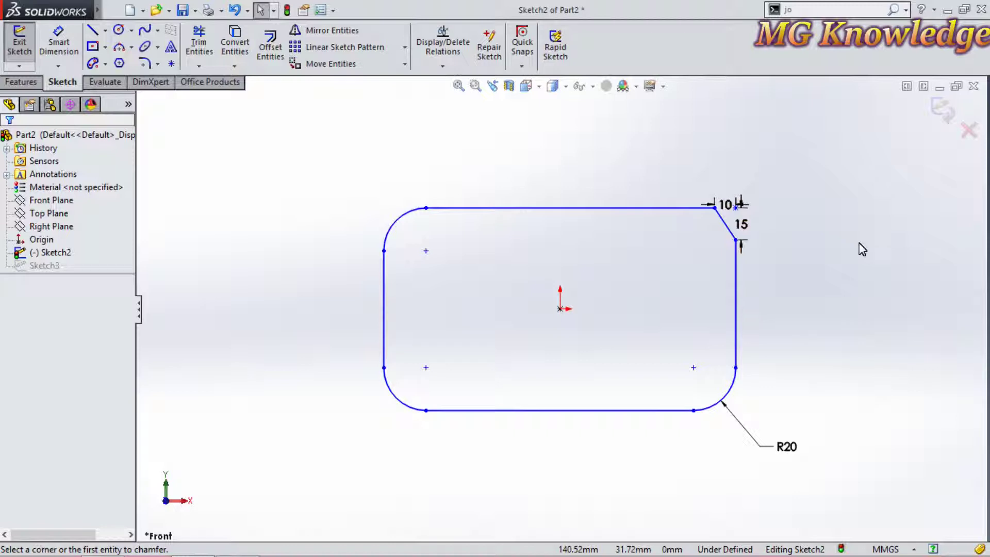
key("Escape")
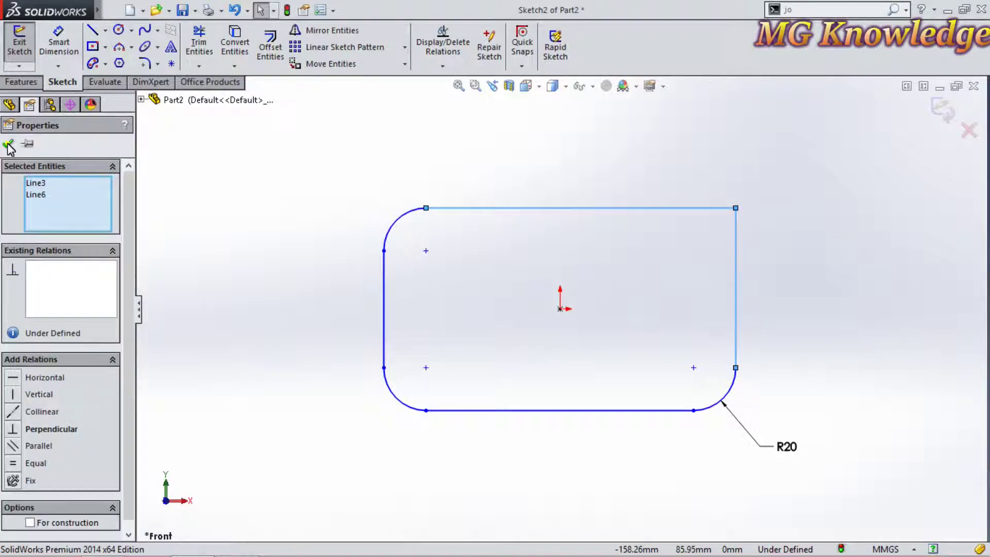
Step: Start a Sketch Chamfer set to Angle-distance with 10 mm distance and 45° angle
left_click(9, 146)
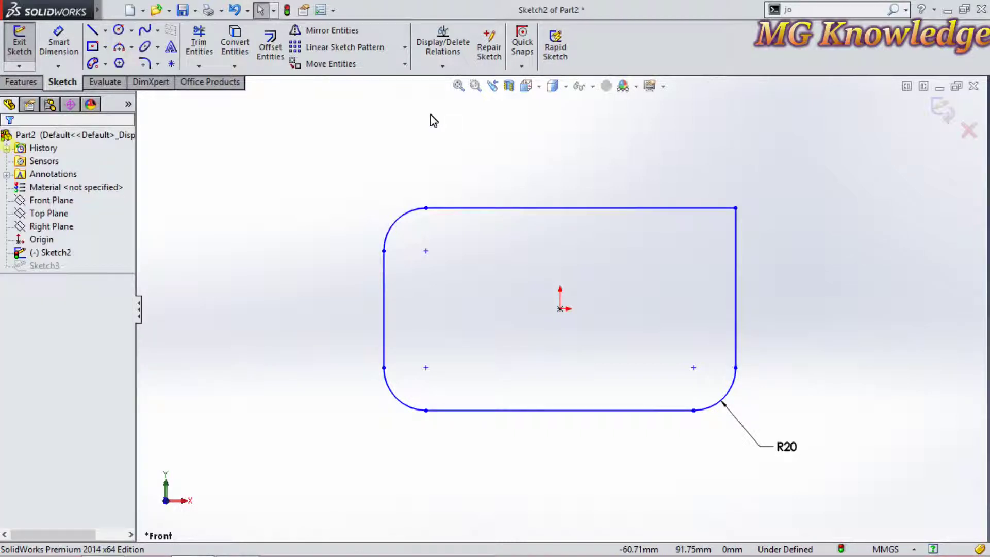
left_click(157, 64)
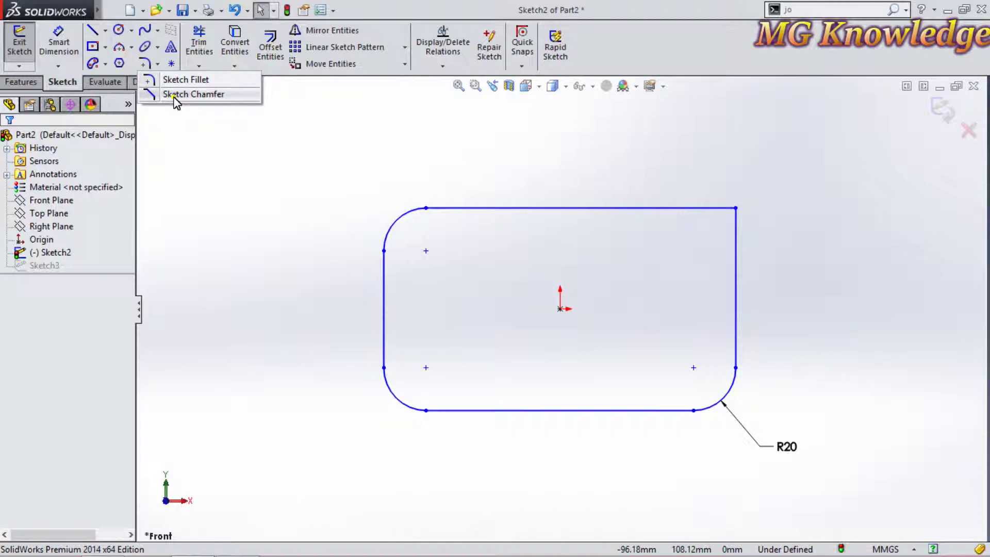
left_click(176, 94)
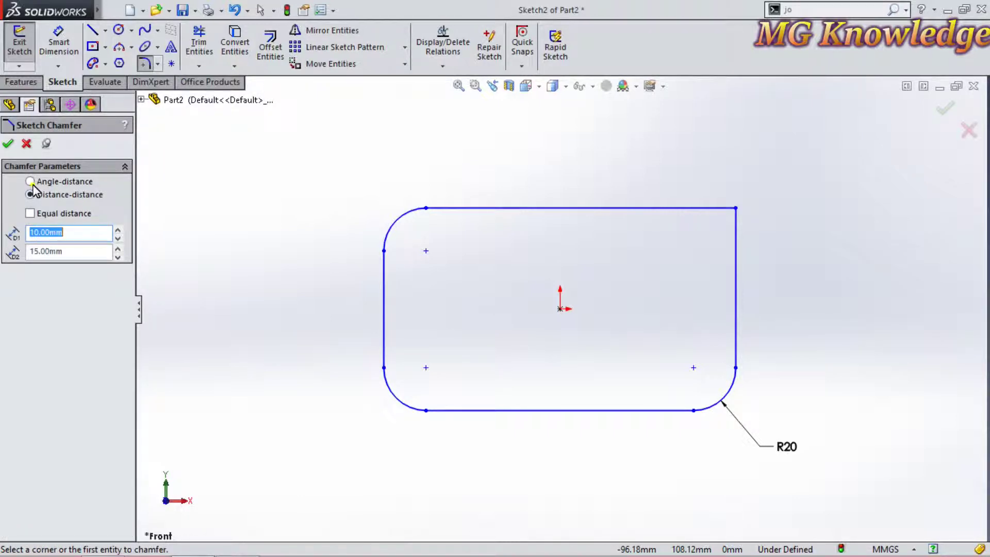
left_click(31, 182)
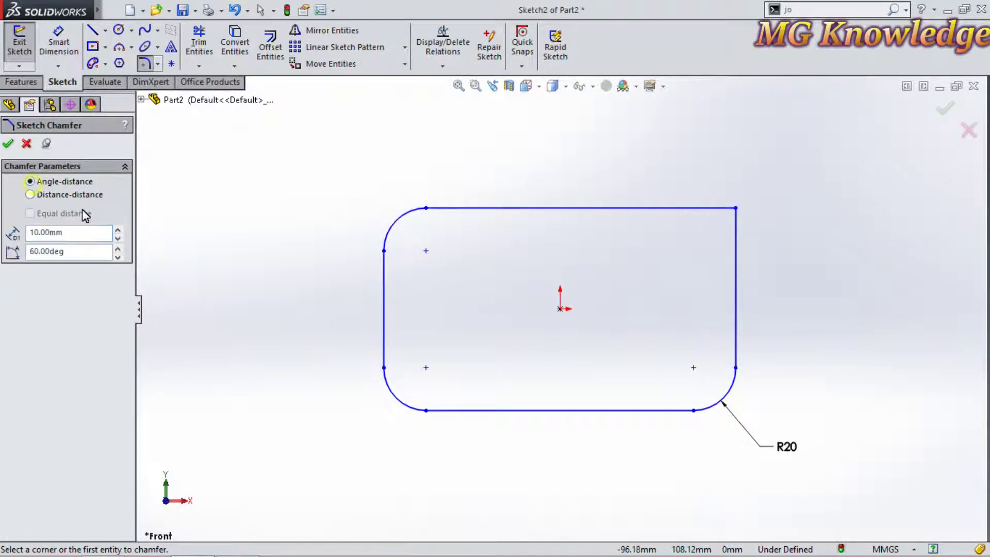
left_click(67, 252)
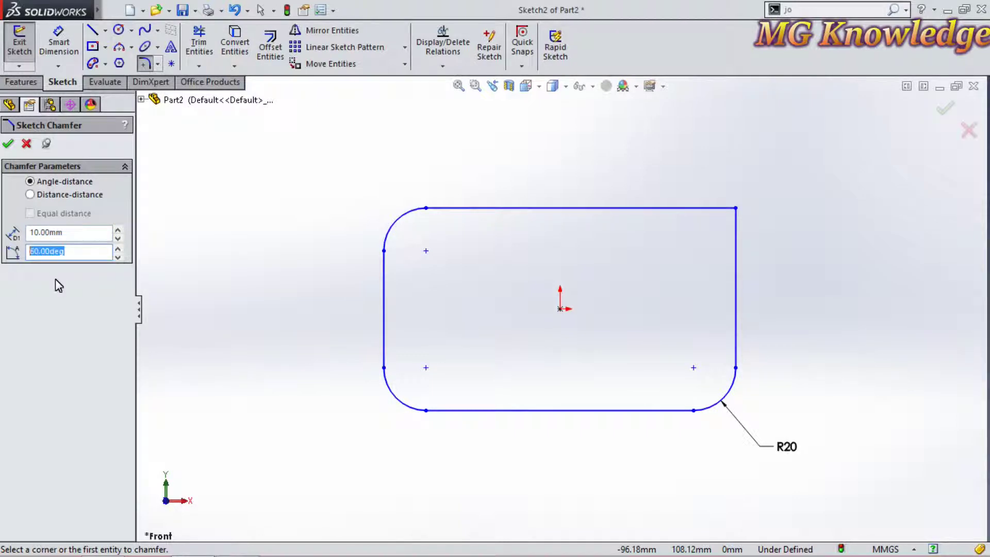
type("45")
Step: Trial the 45° chamfer on the top-right corner, then undo it
left_click(660, 208)
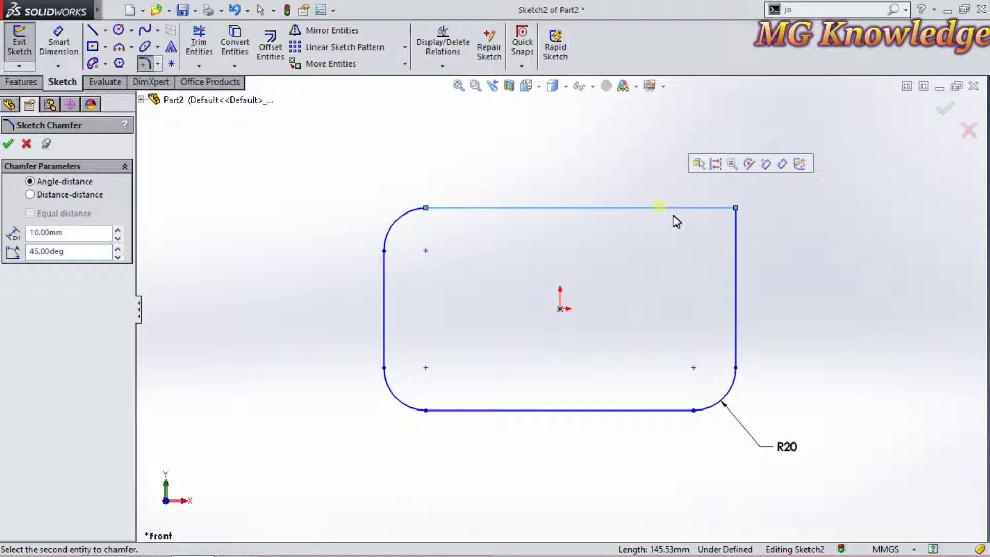
left_click(735, 252)
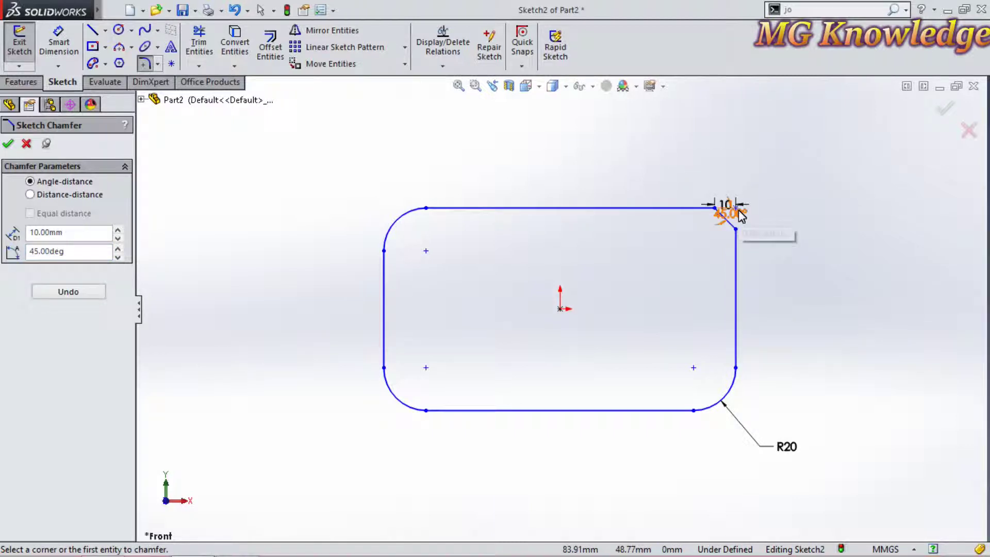
key("z")
scroll(683, 273, "down", 10)
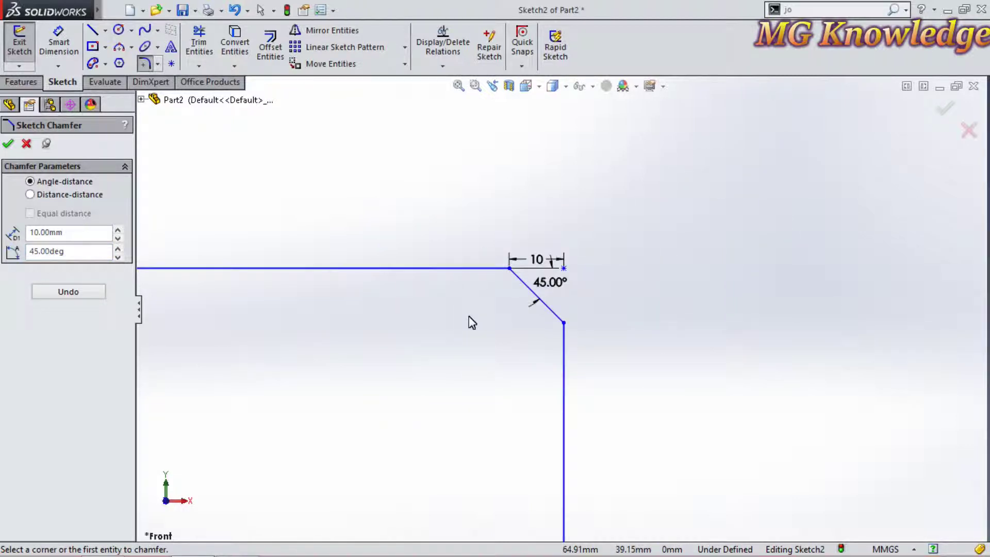
scroll(472, 322, "down", 2)
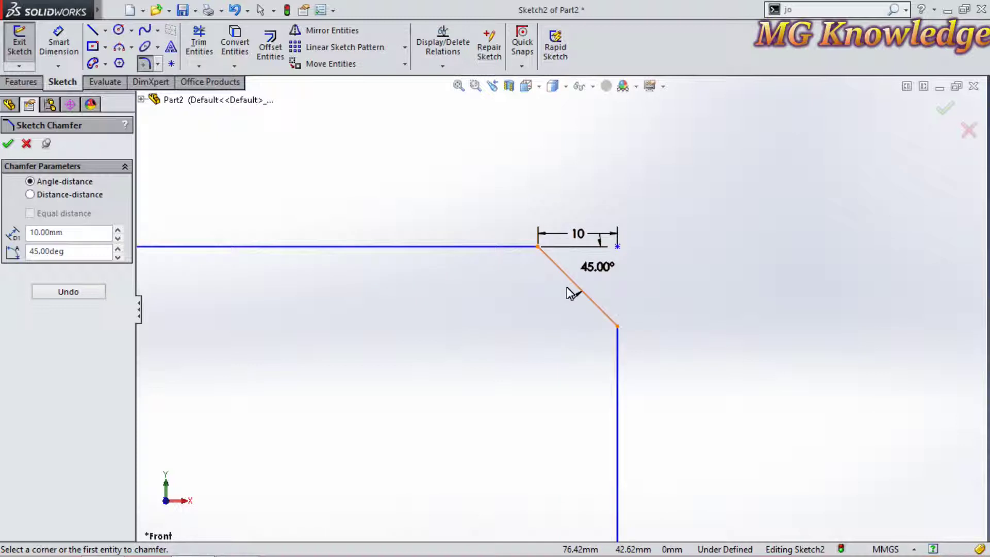
left_click(82, 292)
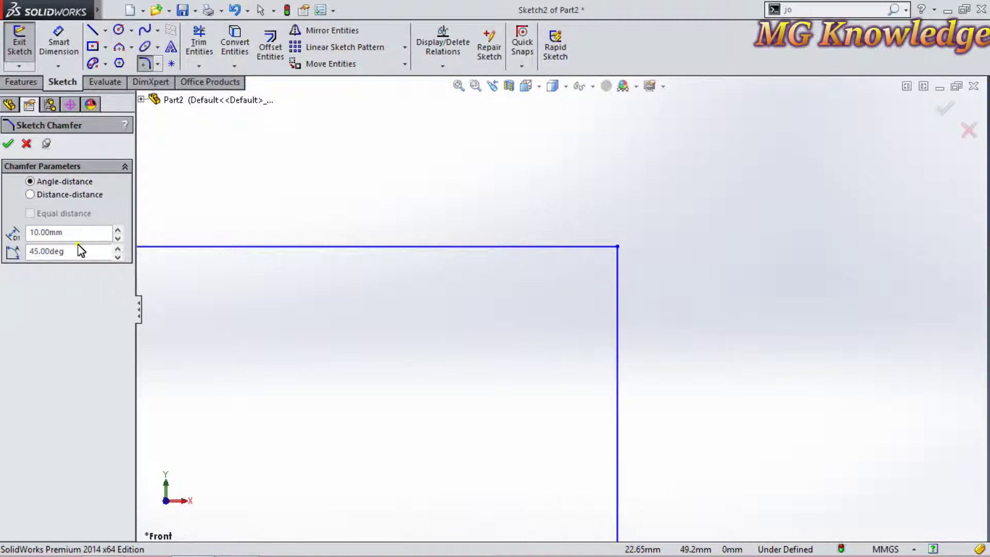
Step: Change the chamfer angle to 60°, trial it on the top-right corner, then undo it
double_click(81, 250)
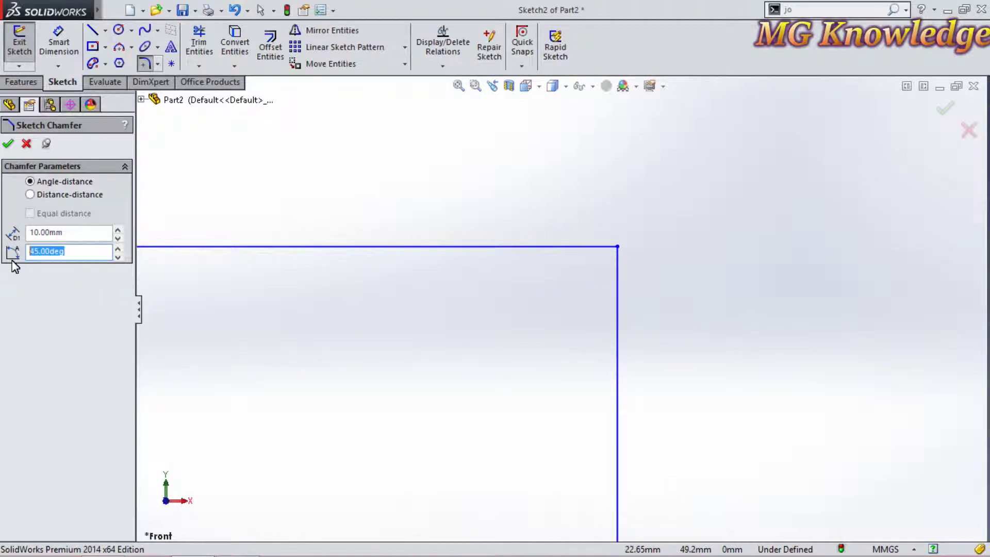
type("60")
left_click(474, 246)
left_click(617, 295)
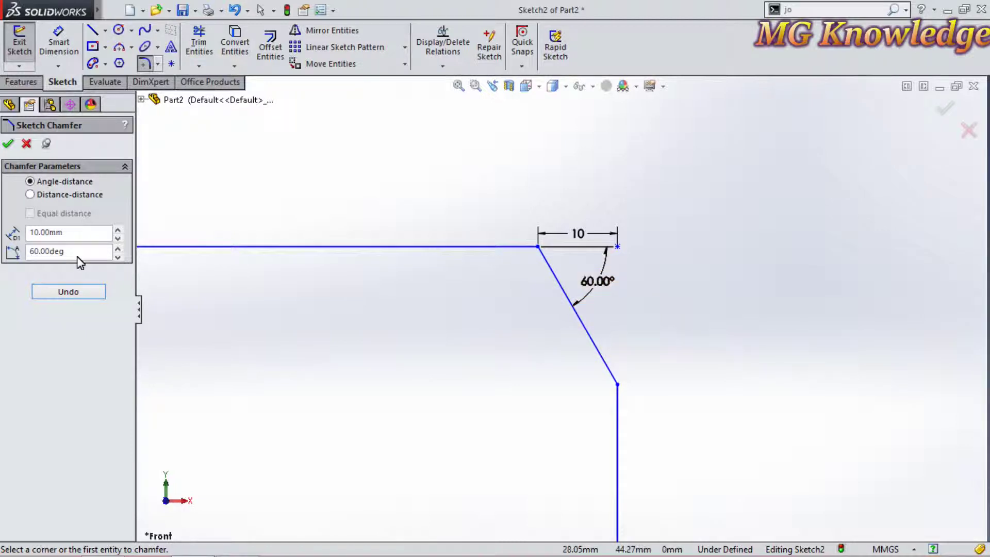
left_click(70, 292)
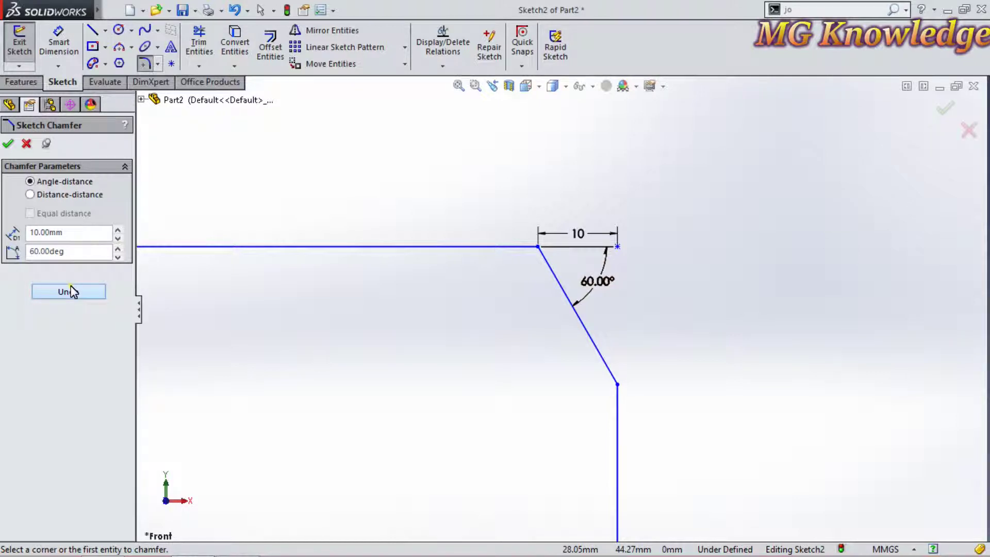
Step: Chamfer the top-right corner with Distance-distance, equal distances of 20 mm, and accept it
left_click(33, 194)
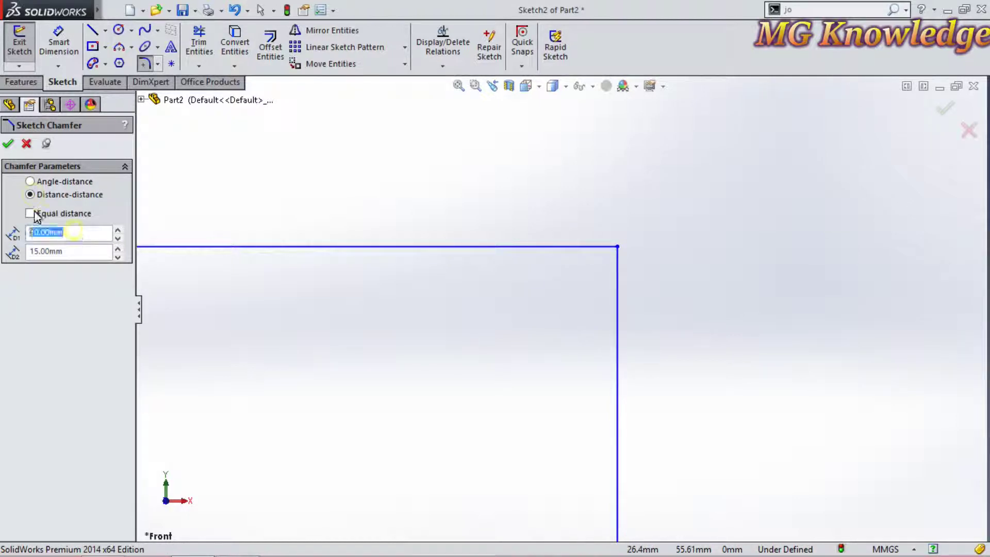
left_click(31, 212)
double_click(69, 234)
type("20")
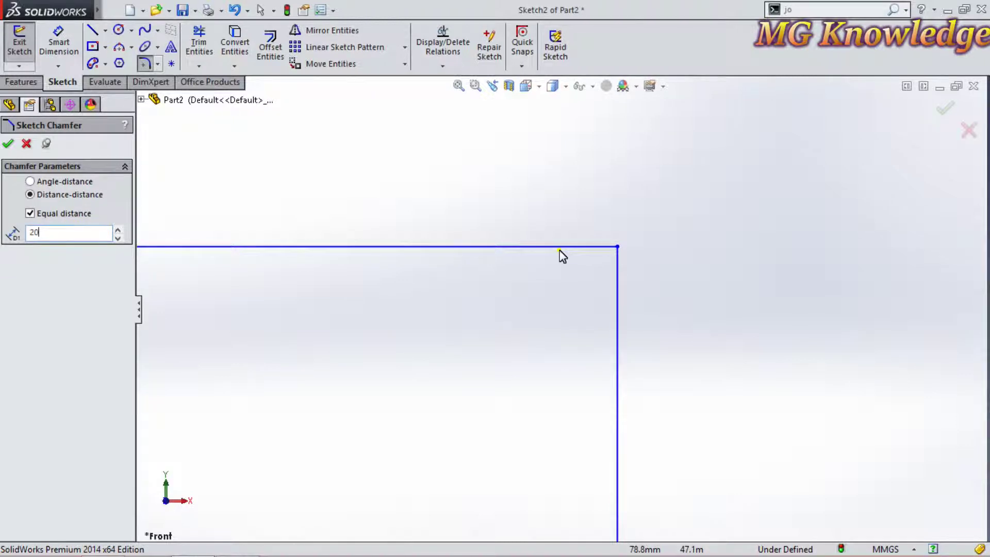
left_click(618, 312)
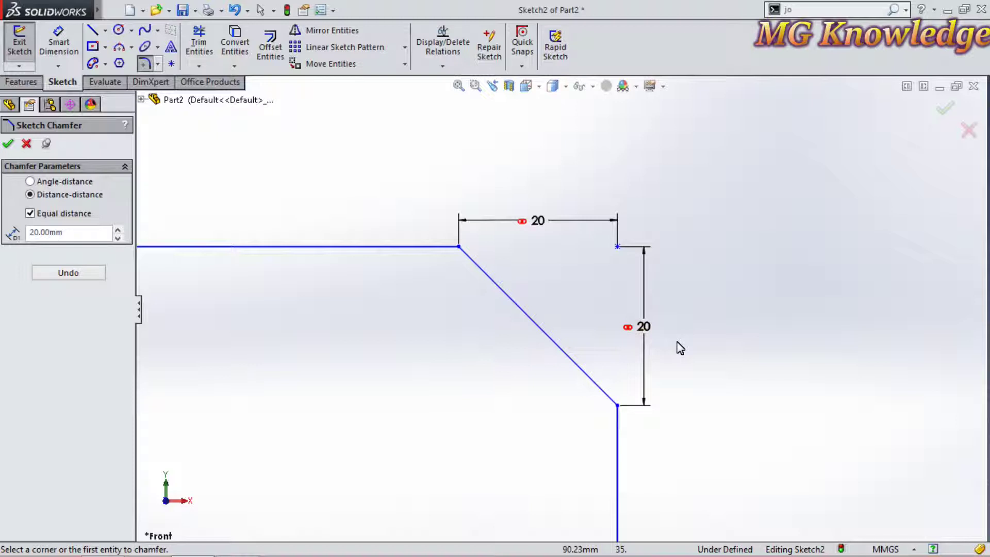
left_click(8, 145)
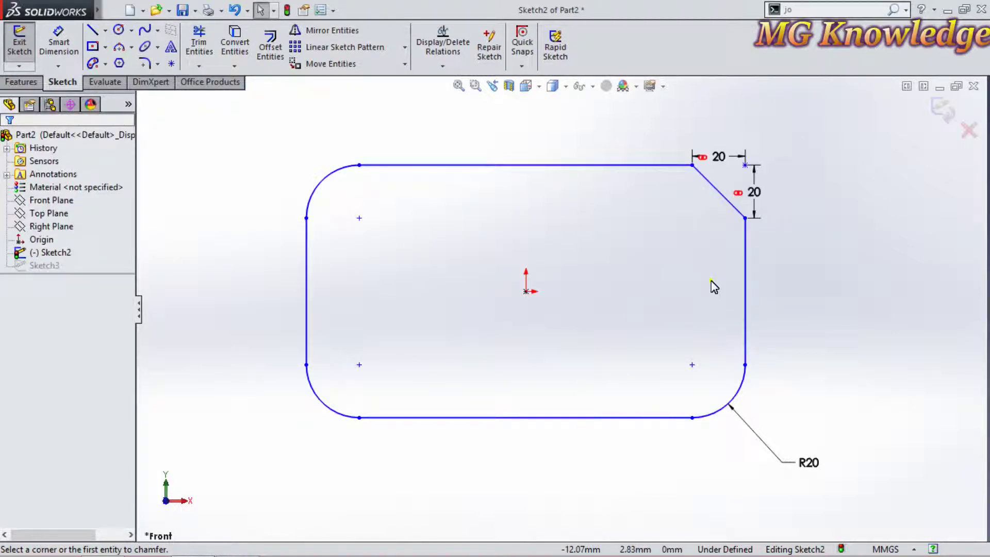